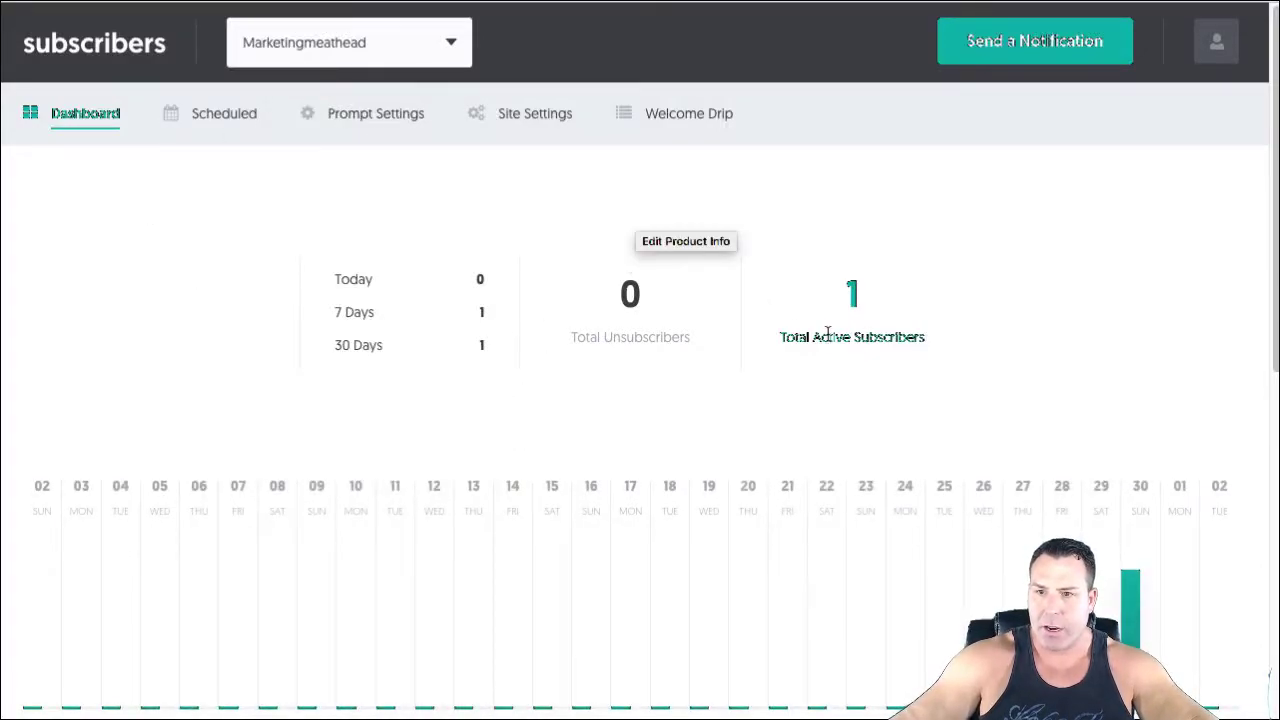
Allow desktop notifications from marketingmeathead.com and reload the Subscribers dashboard to check the active subscriber count.
scroll(730, 262, "down", 1)
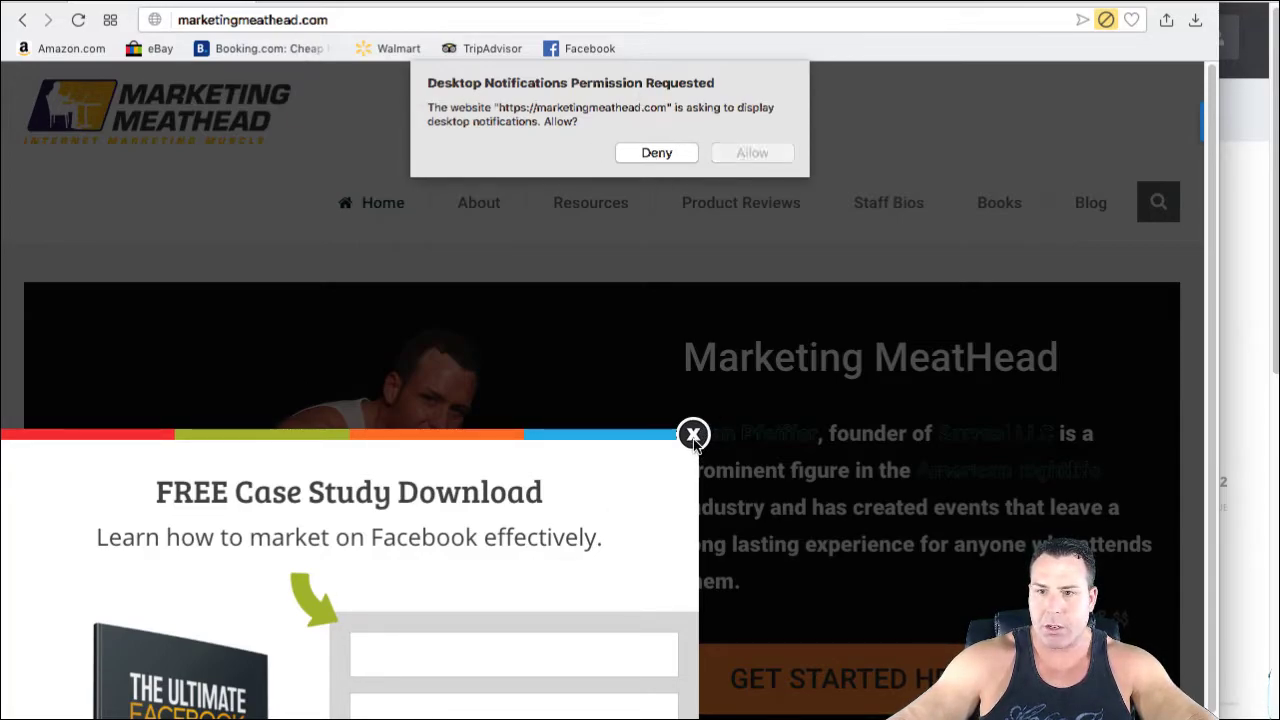
left_click(750, 153)
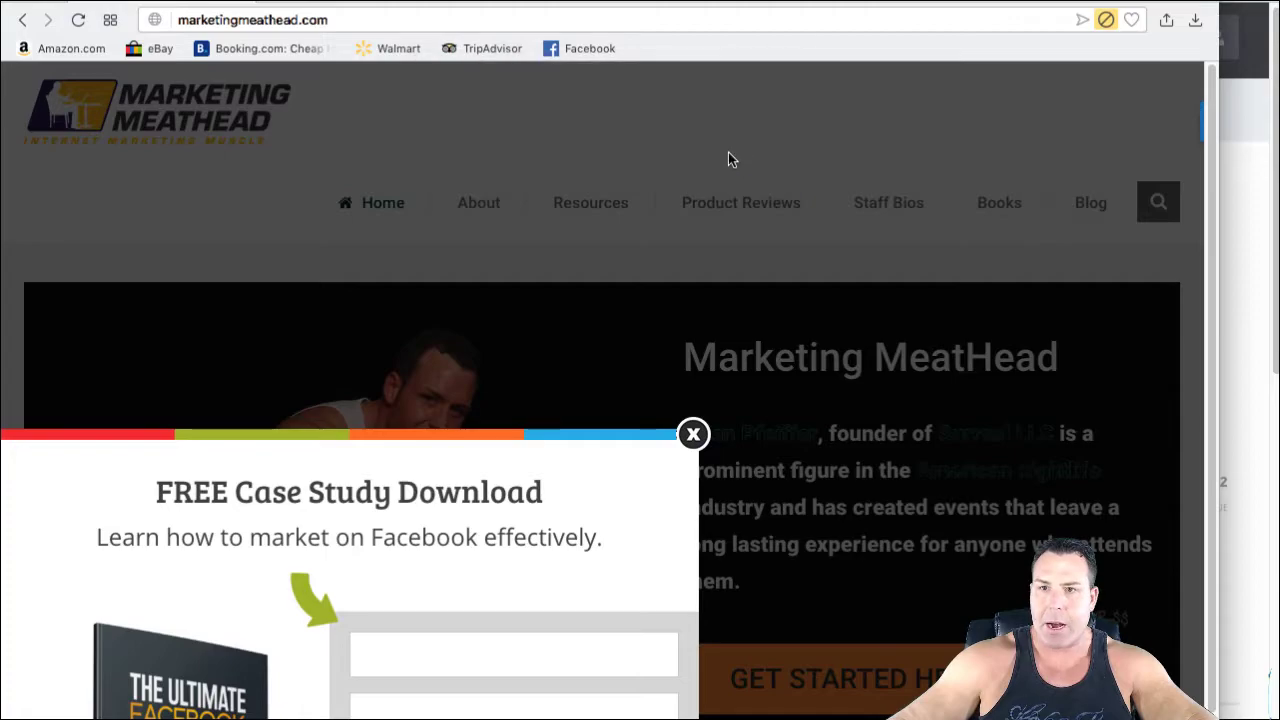
left_click(594, 5)
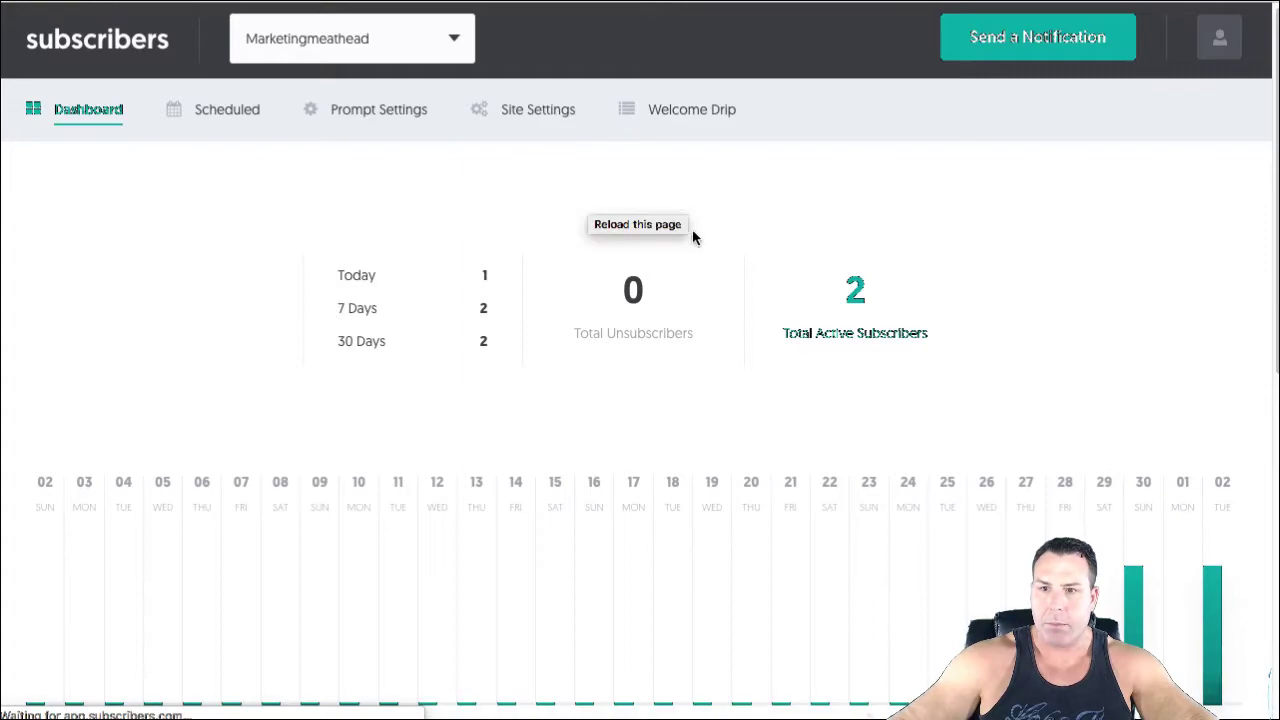
key("super+Tab")
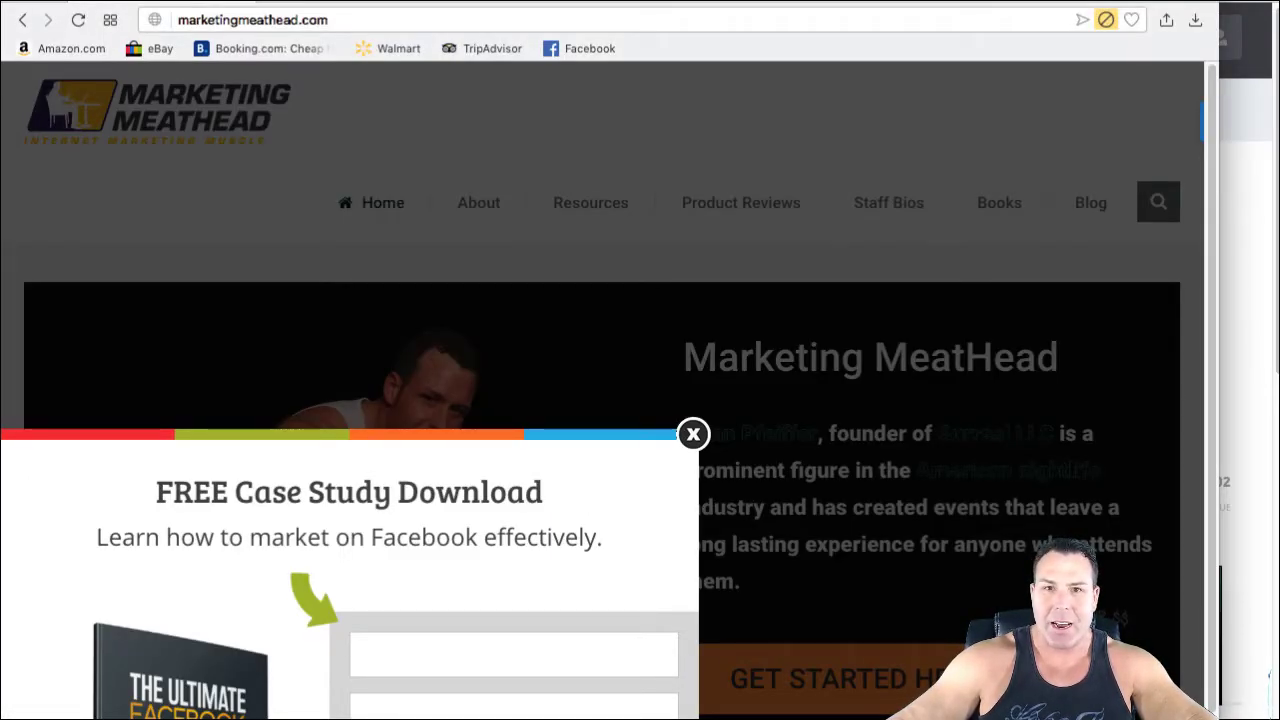
key("super+Tab")
key("super+Tab")
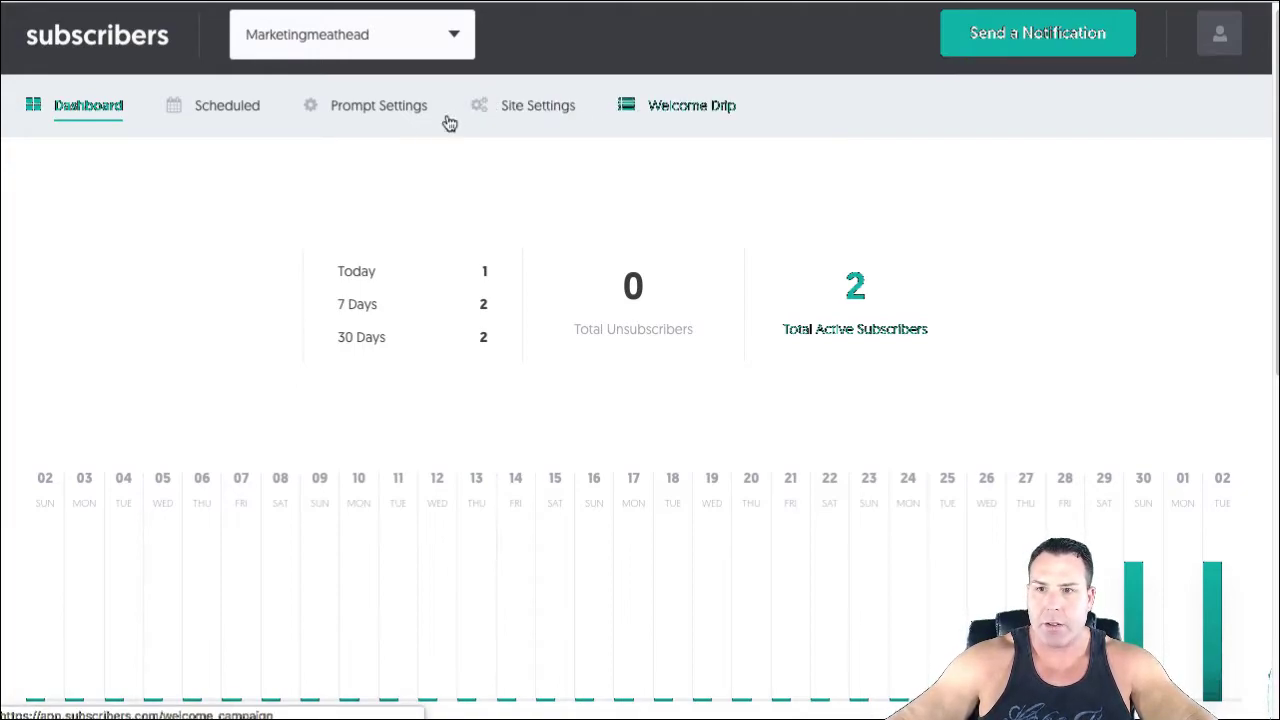
Examine the daily subscriber chart and the subscriber totals on the Marketingmeathead dashboard.
left_click(226, 111)
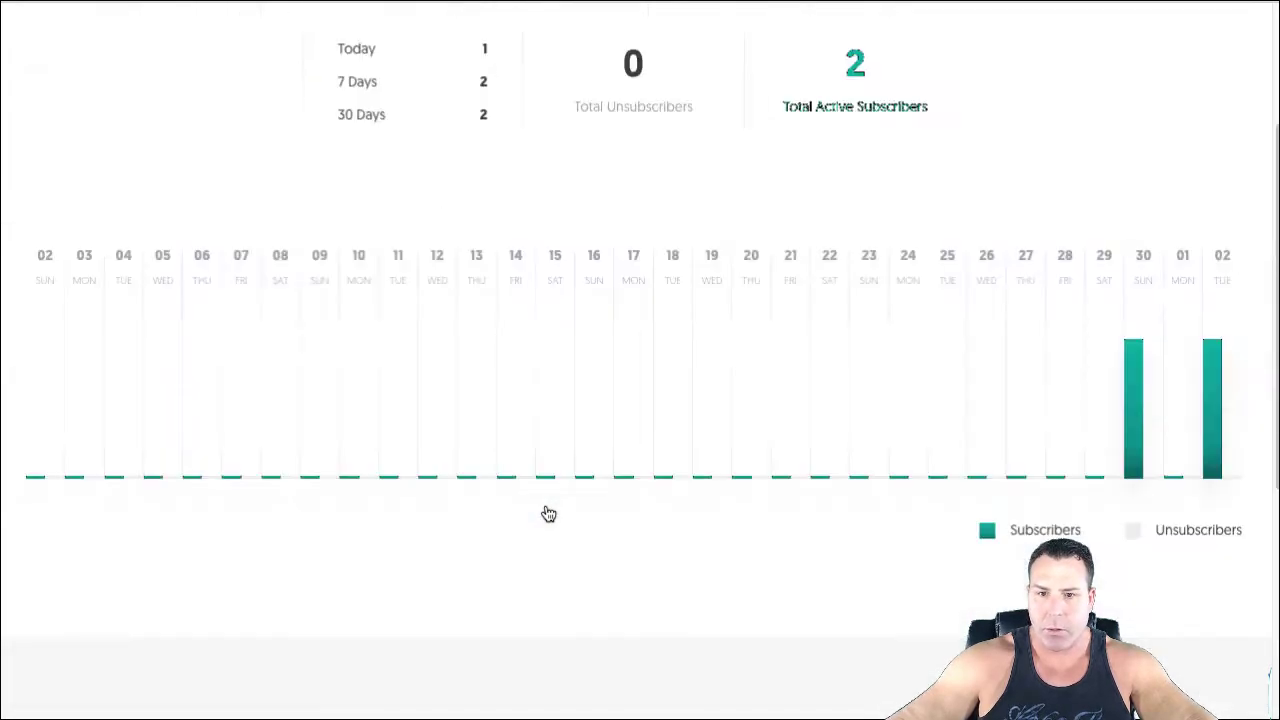
scroll(514, 566, "down", 4)
scroll(480, 590, "up", 5)
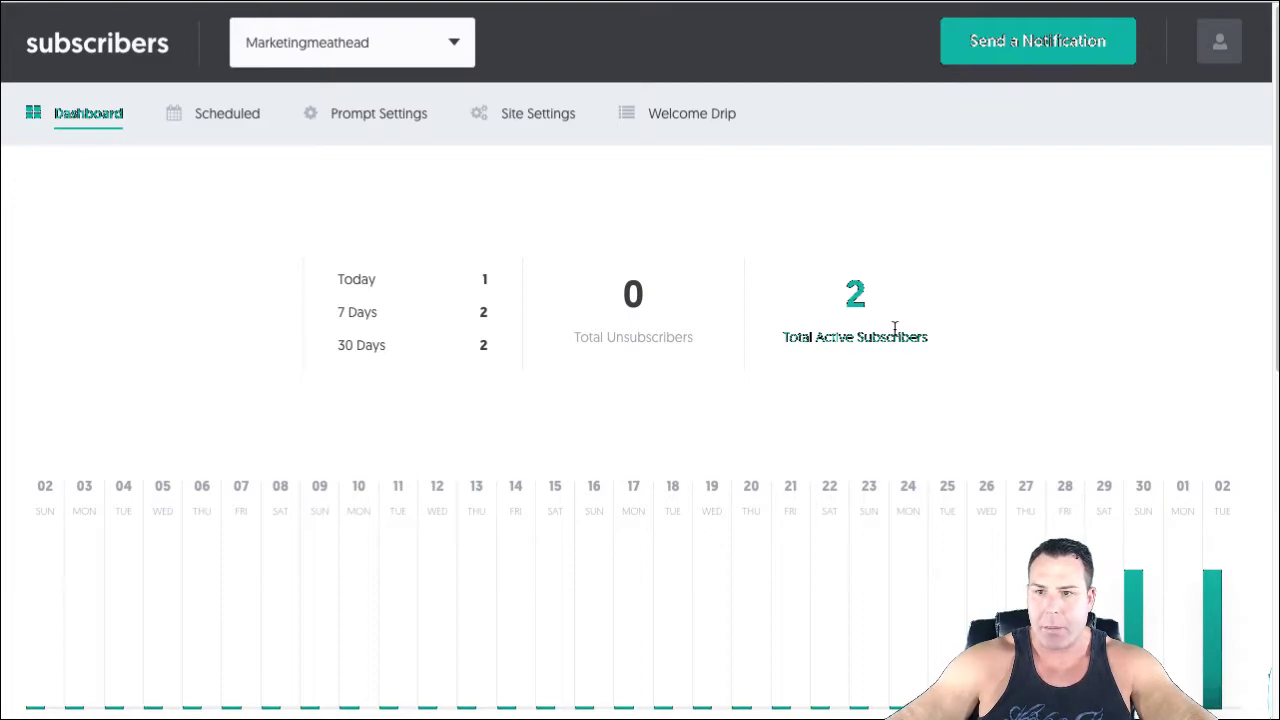
Review the opt-in prompt settings and the site settings, including site details, website name, default notification image and preferred timezone.
left_click(377, 112)
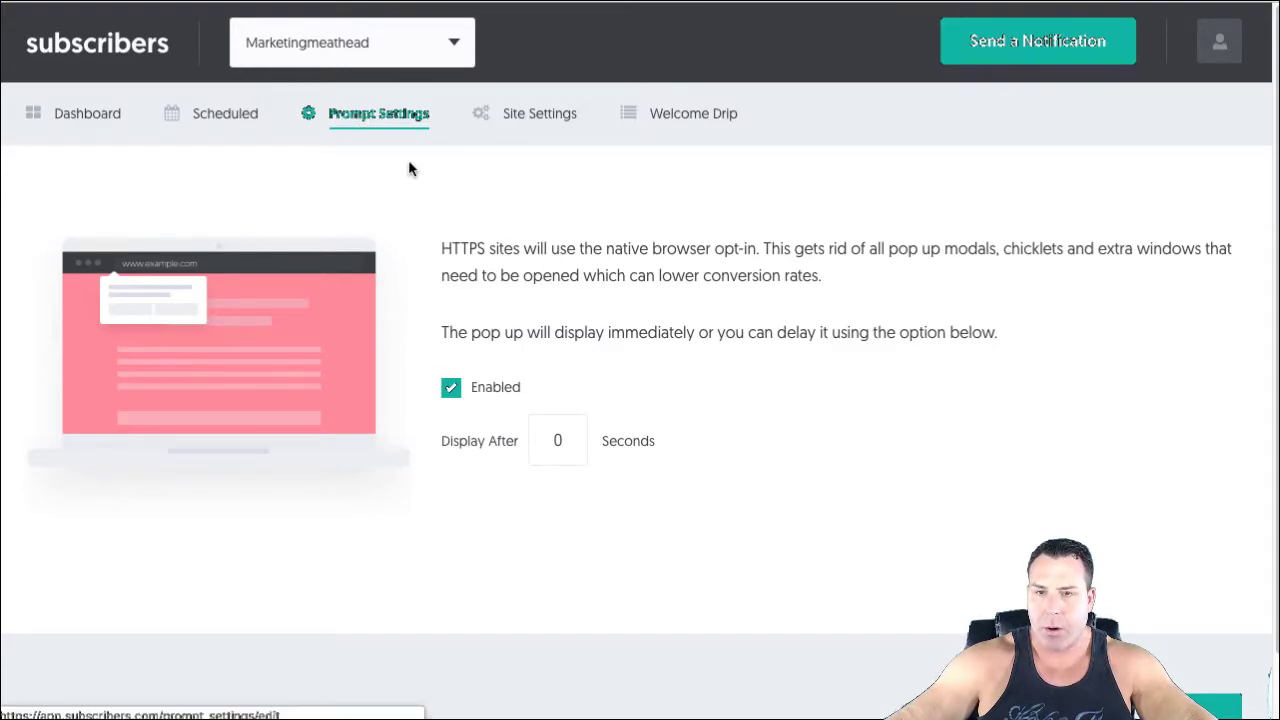
left_click(537, 117)
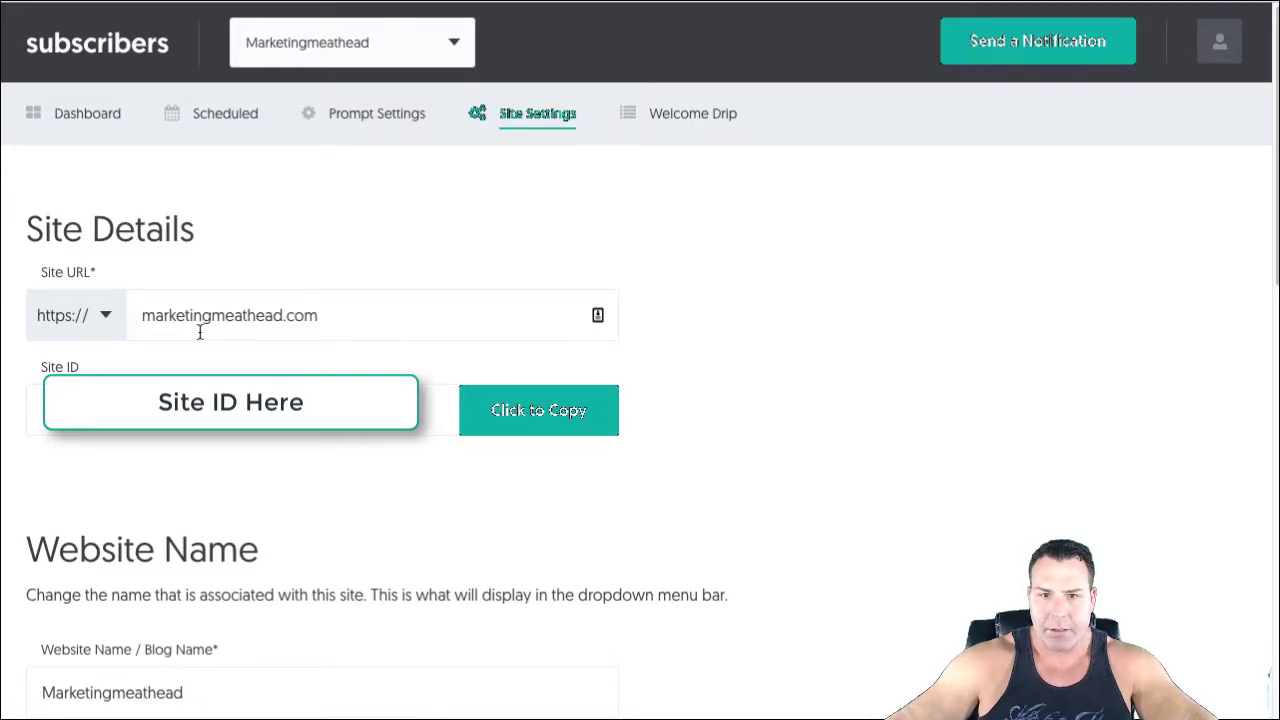
scroll(200, 333, "down", 3)
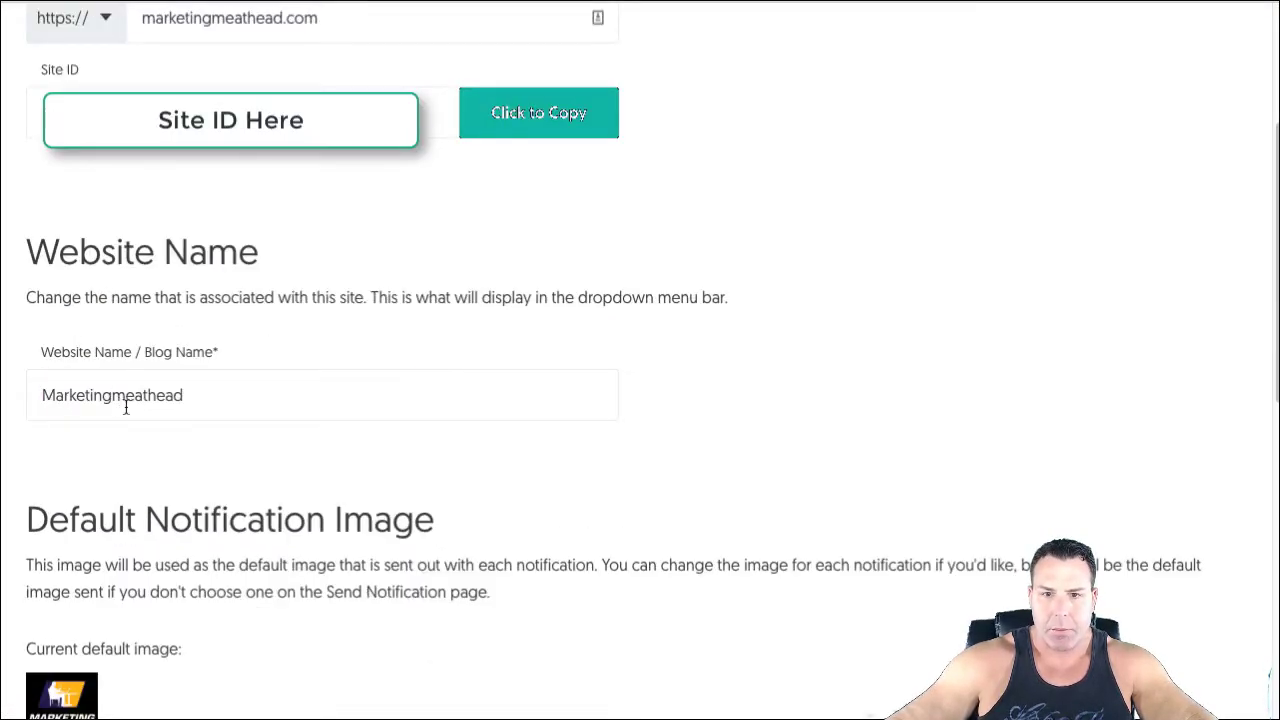
scroll(217, 586, "down", 4)
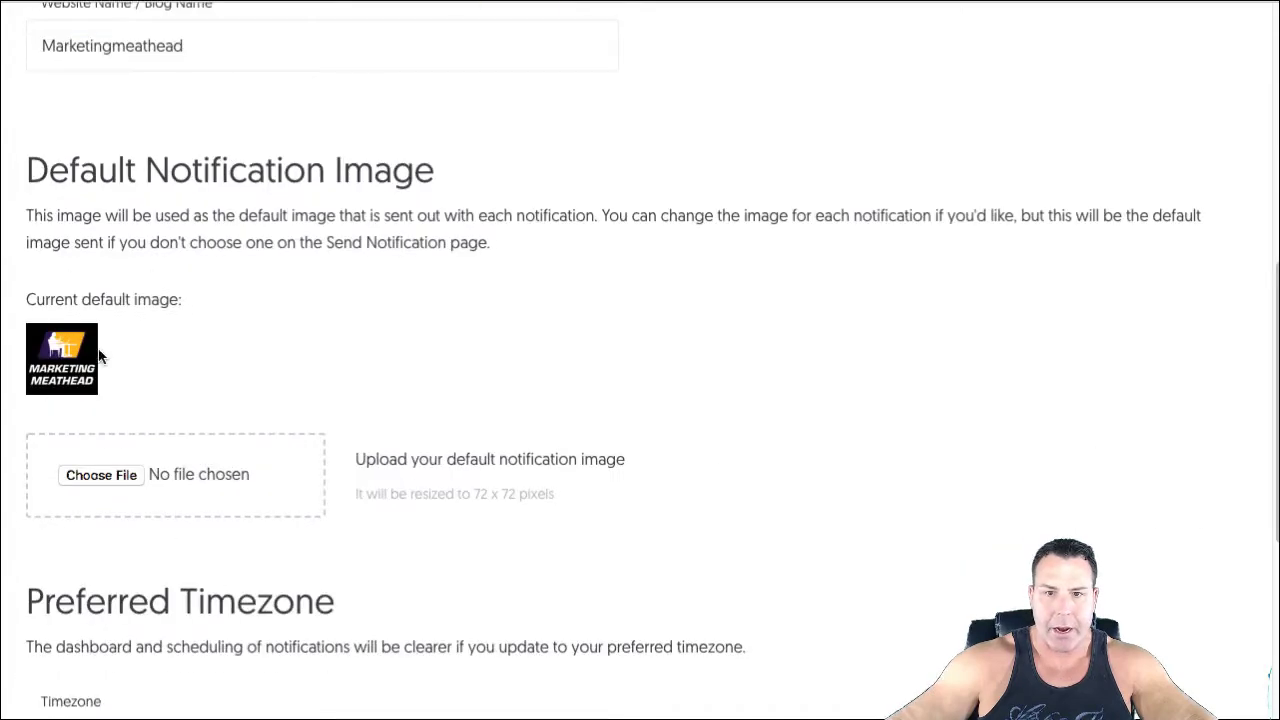
scroll(106, 370, "down", 1)
scroll(225, 515, "down", 1)
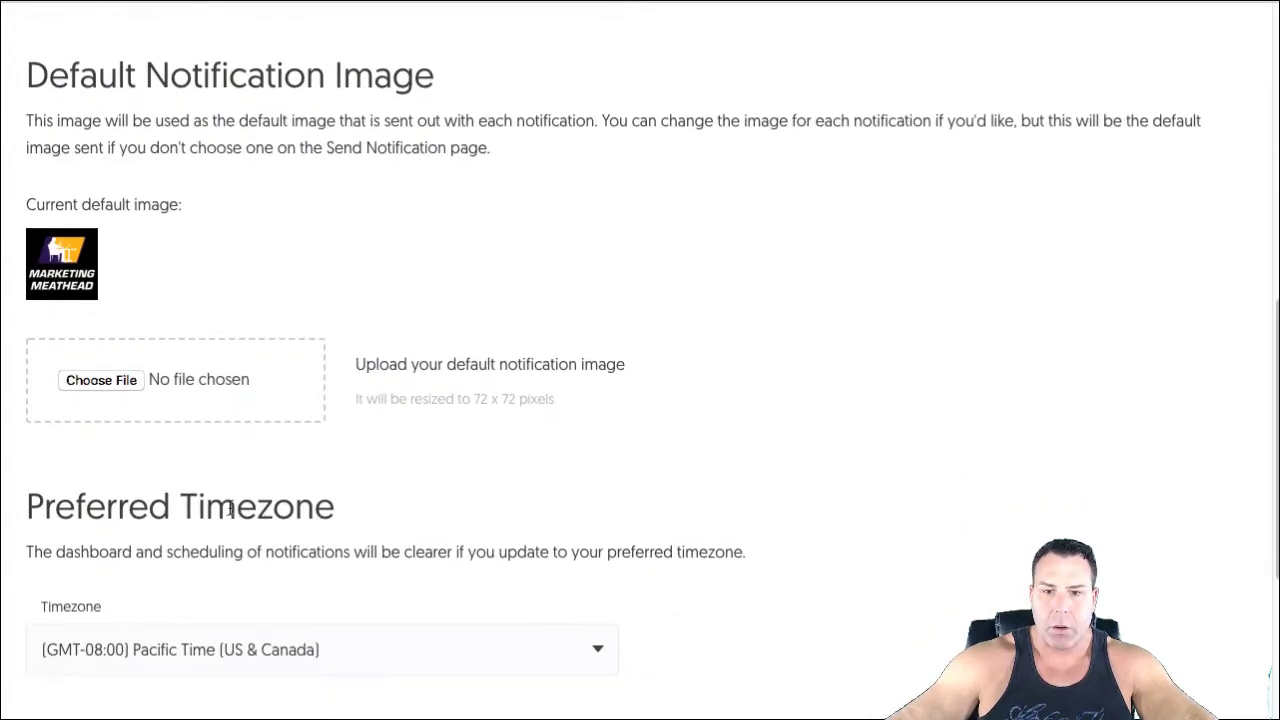
scroll(271, 677, "down", 3)
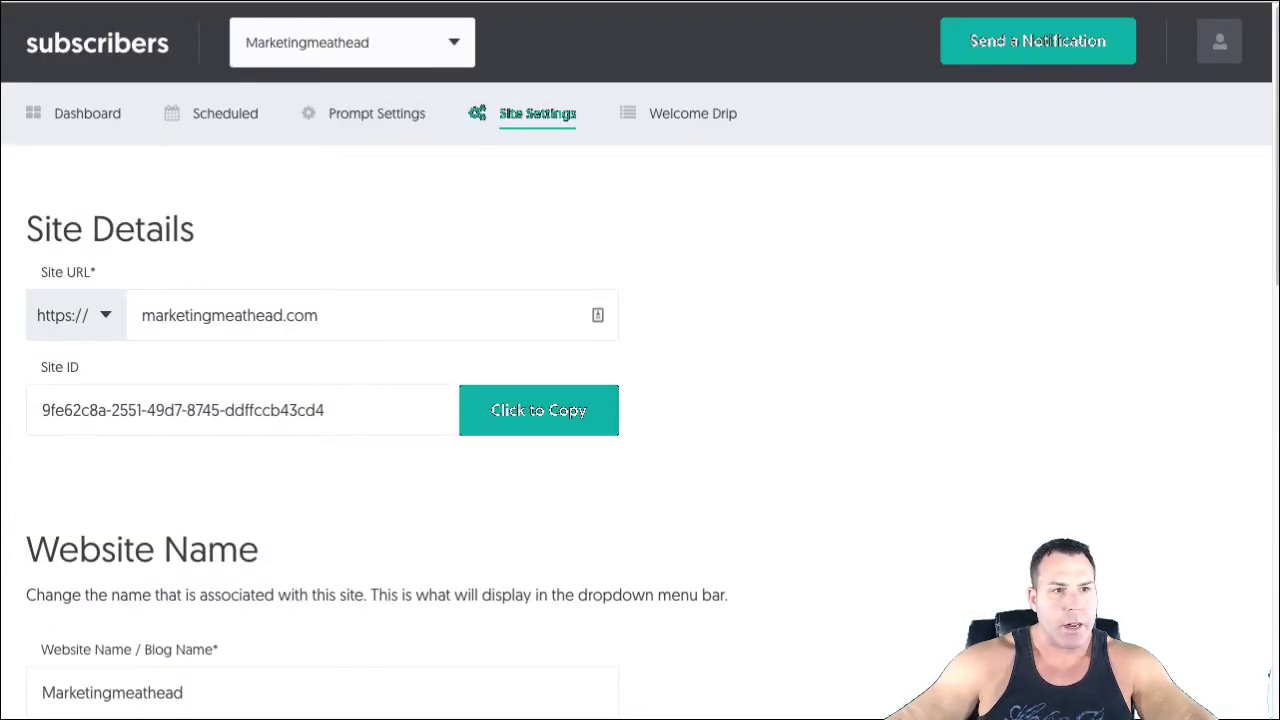
scroll(309, 423, "down", 5)
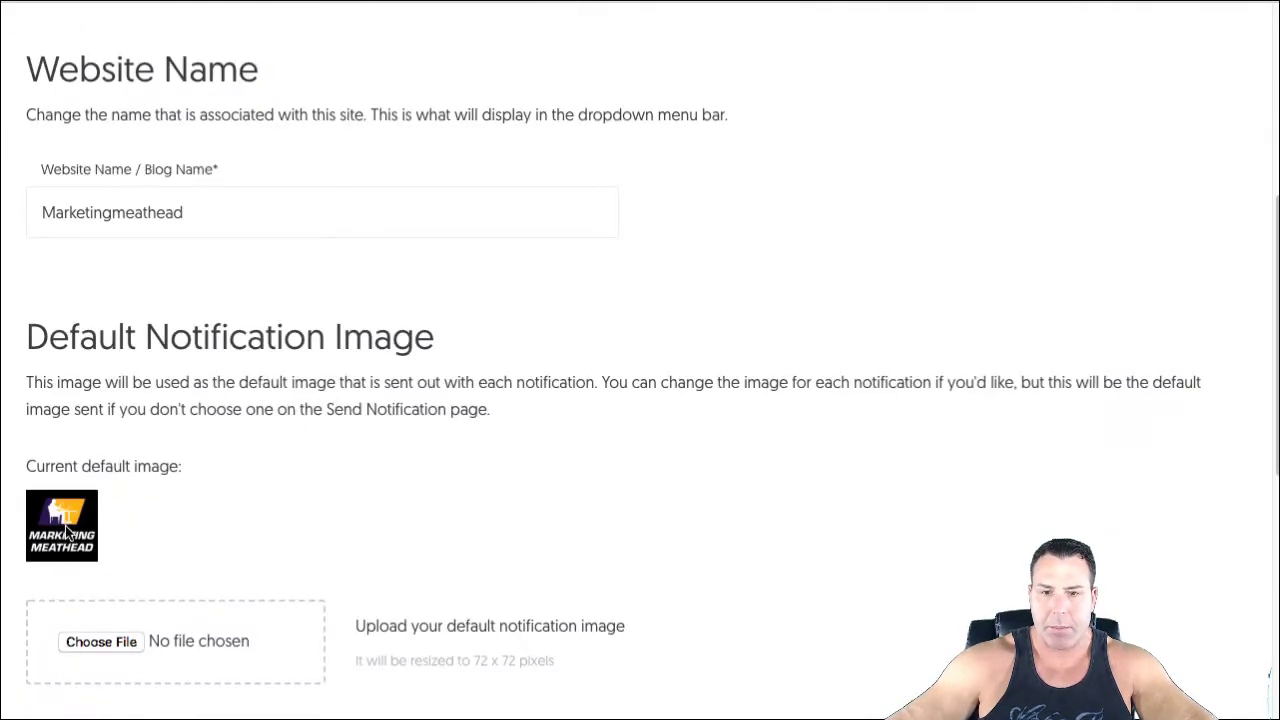
scroll(277, 523, "up", 5)
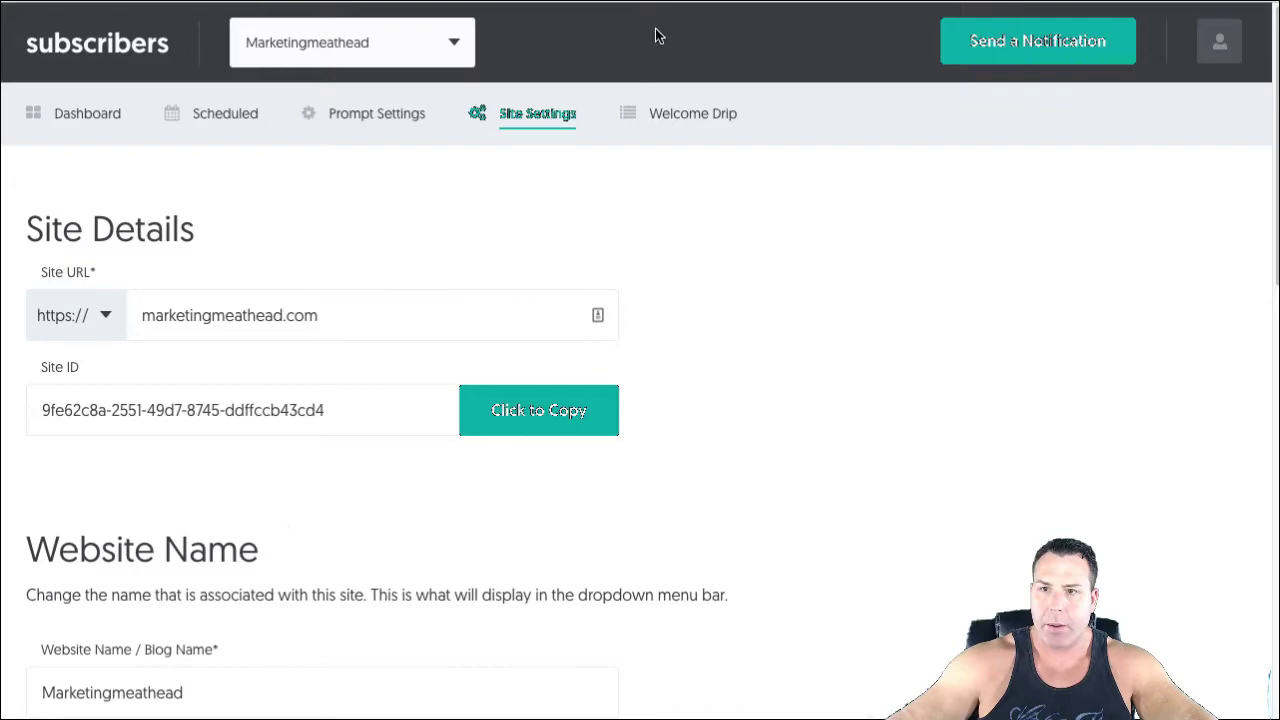
Open the Welcome Drip campaign and examine its immediate notification's text and delivery statistics.
left_click(708, 121)
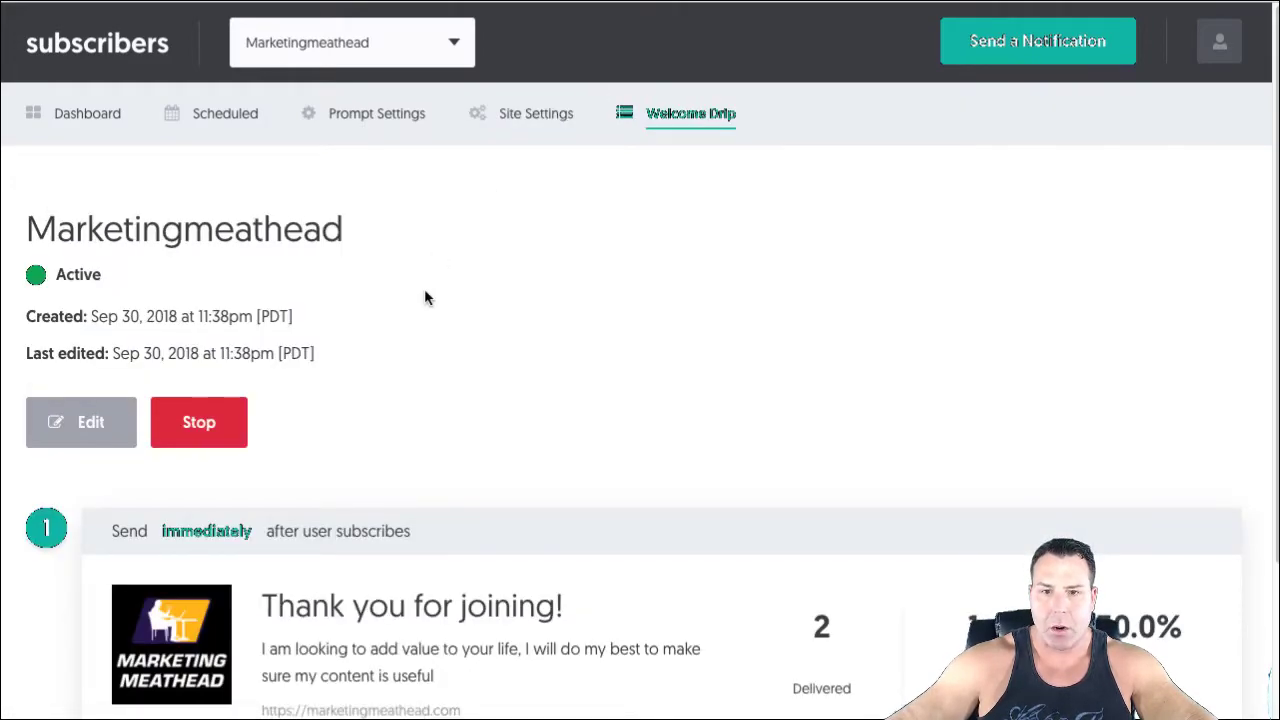
scroll(455, 470, "down", 2)
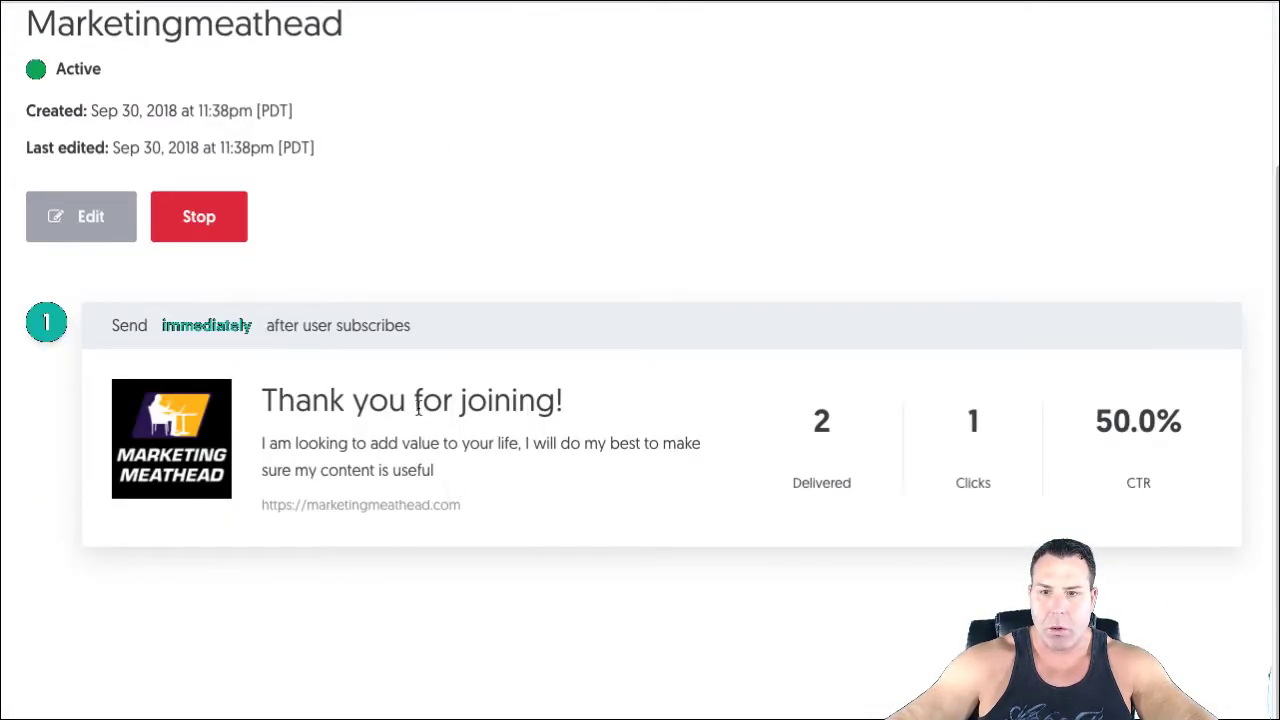
scroll(220, 294, "up", 2)
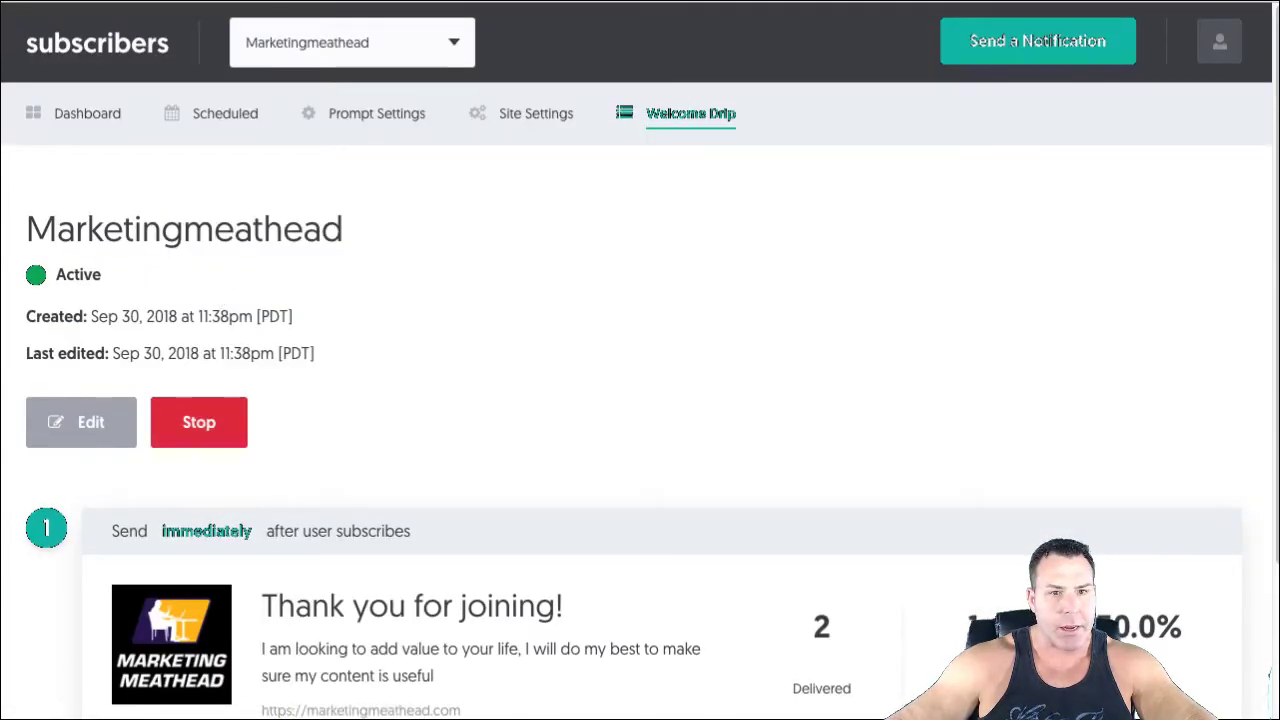
scroll(691, 457, "down", 1)
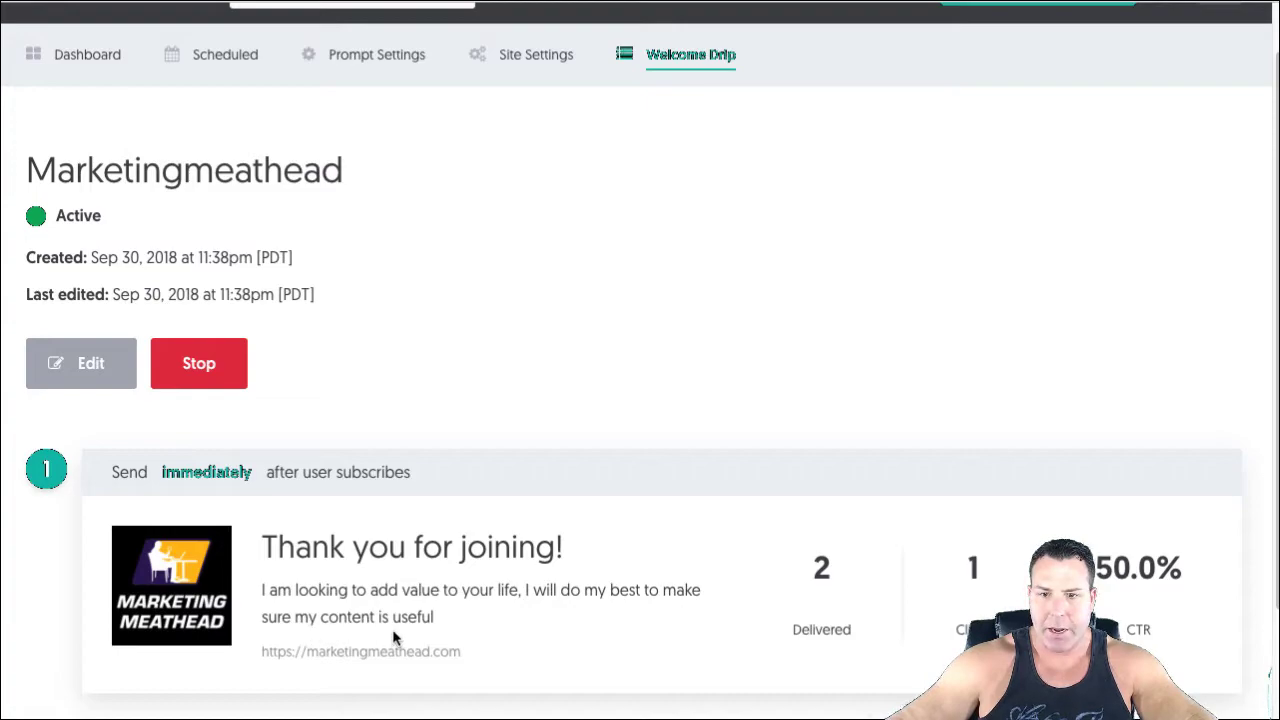
scroll(553, 632, "down", 1)
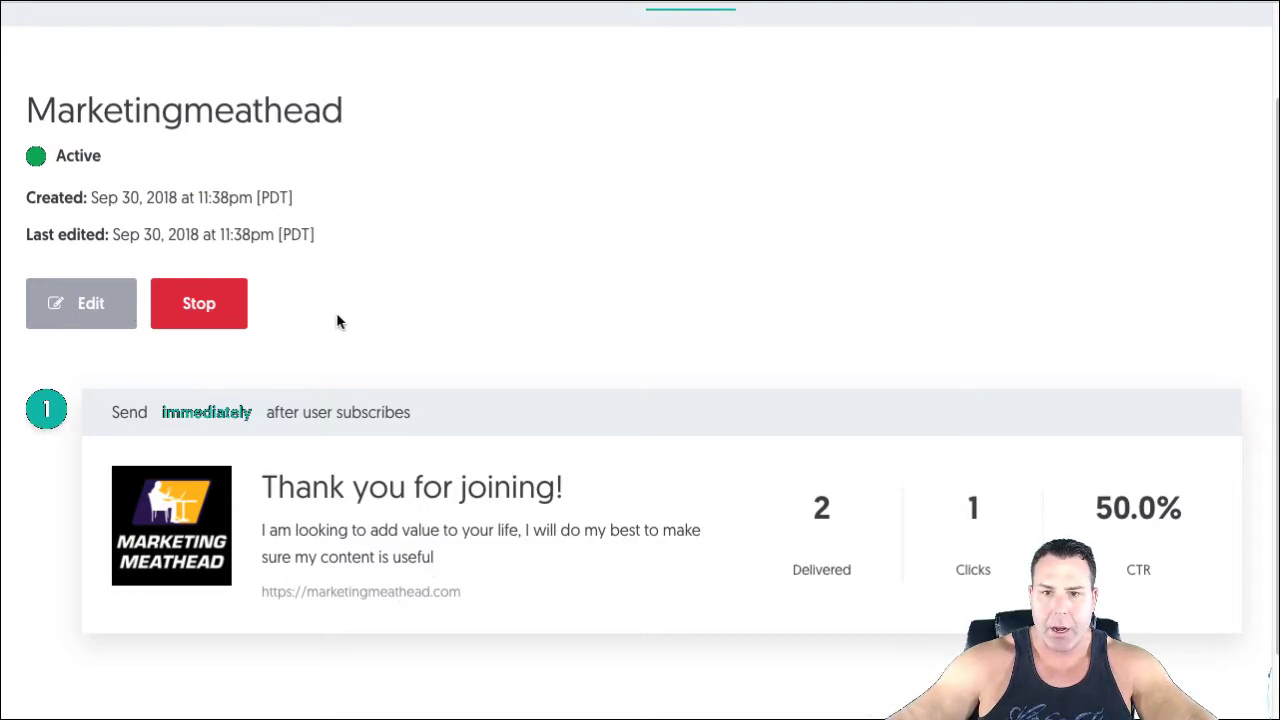
scroll(337, 320, "down", 1)
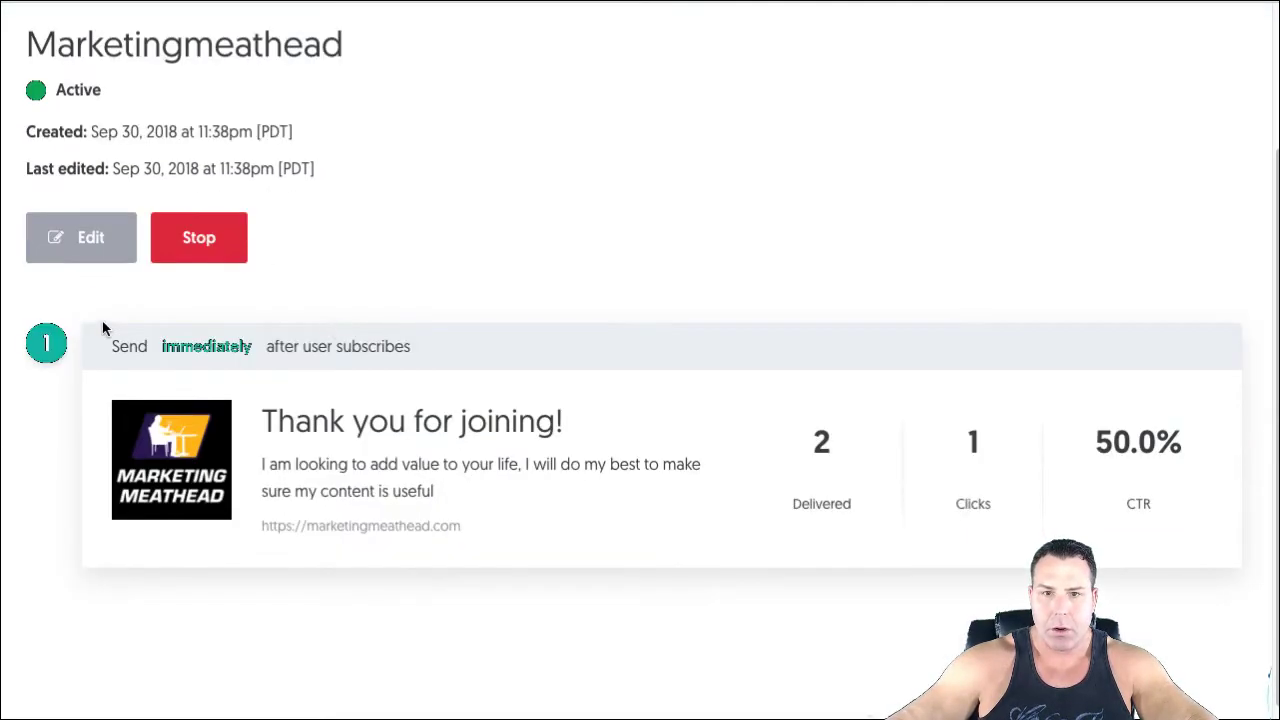
Open the Marketingmeathead welcome campaign for editing and examine its notification image, title, message, URL and option for adding notifications.
left_click(92, 247)
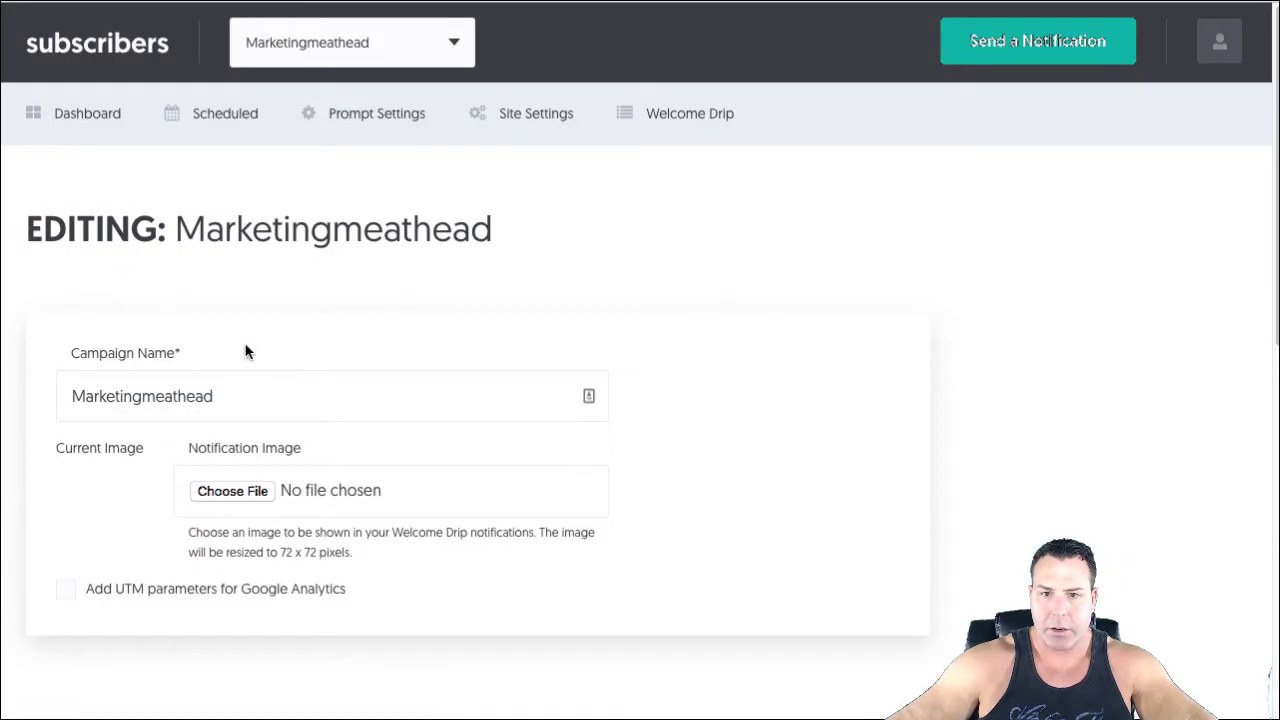
scroll(438, 467, "down", 1)
scroll(437, 467, "down", 10)
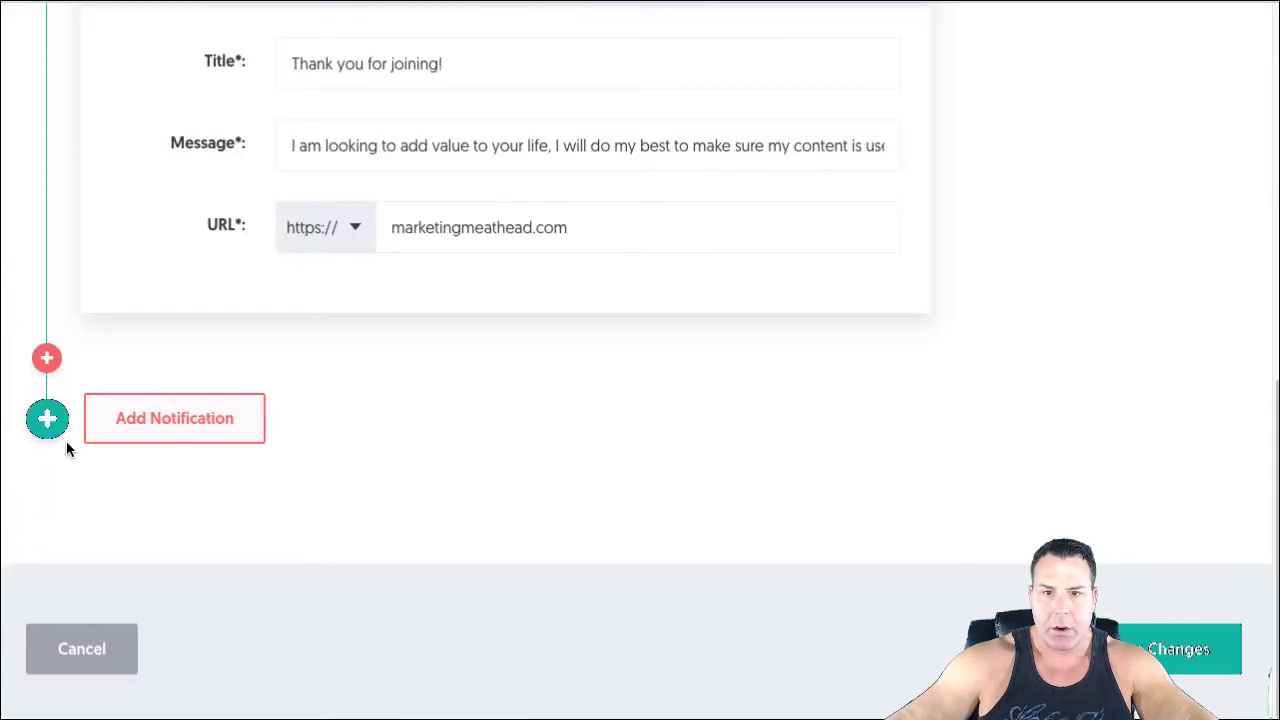
scroll(300, 497, "up", 10)
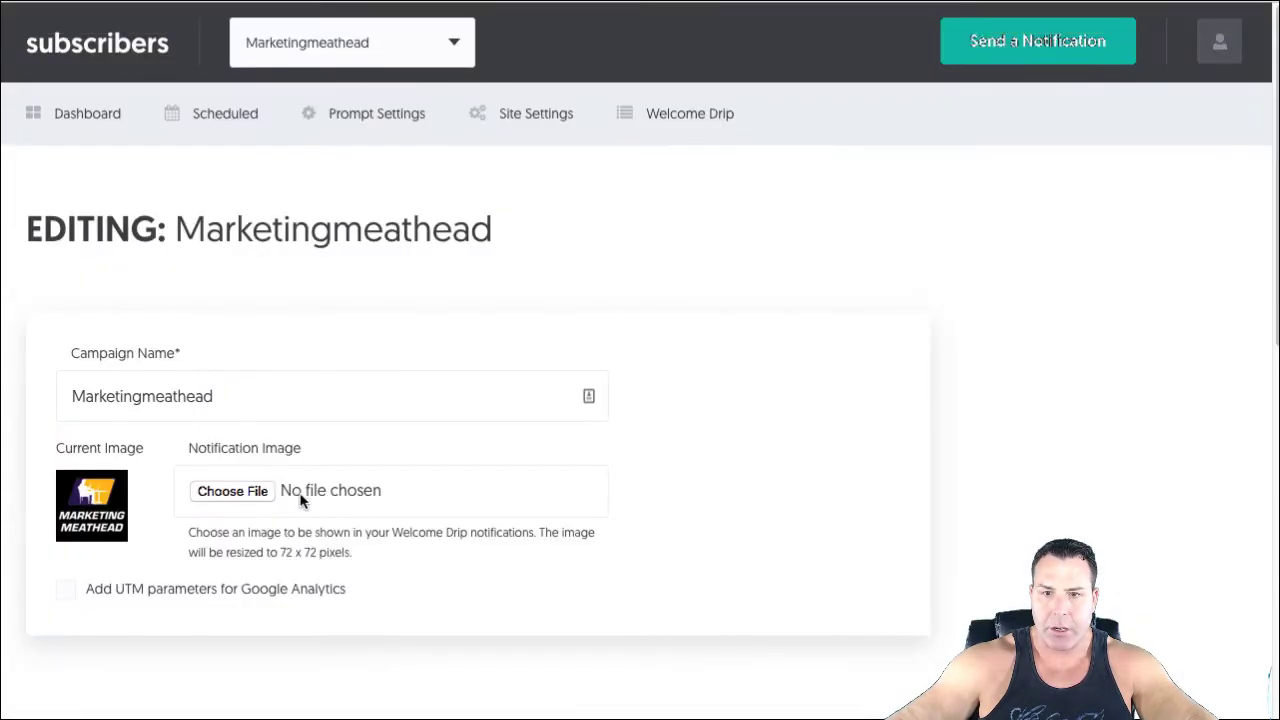
scroll(746, 117, "down", 1)
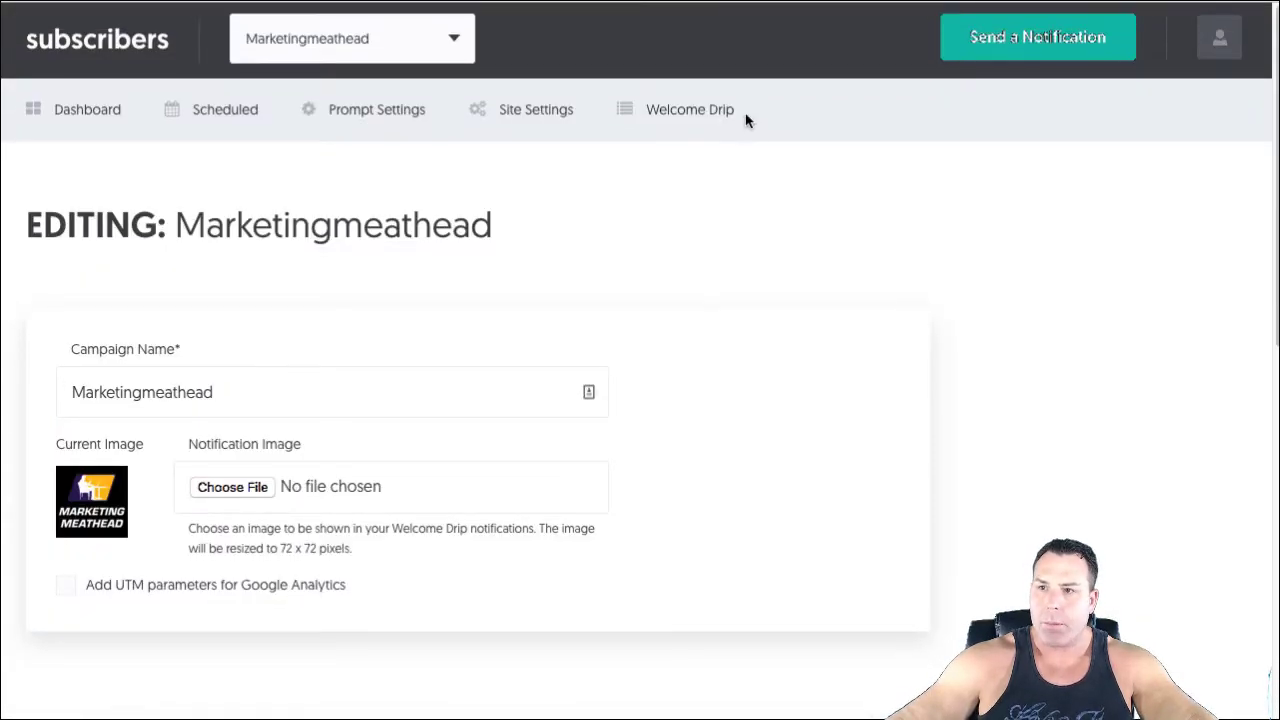
scroll(340, 470, "down", 8)
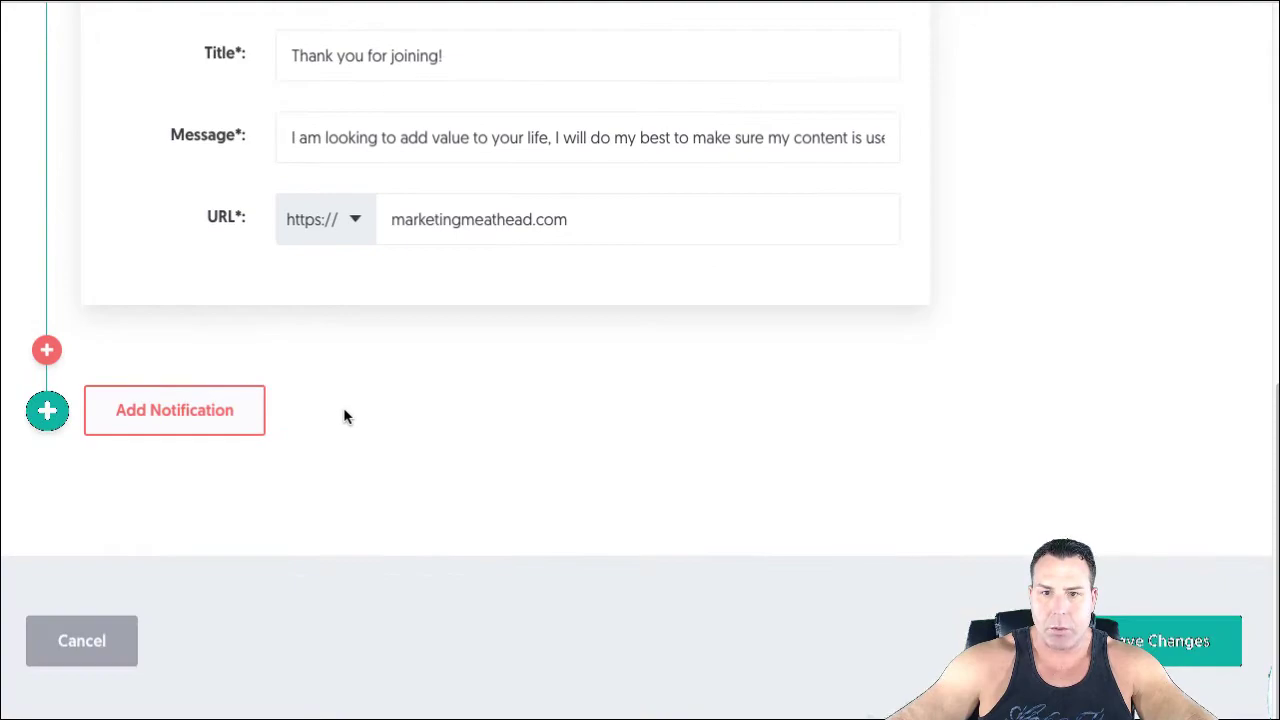
scroll(343, 417, "up", 4)
scroll(618, 340, "up", 4)
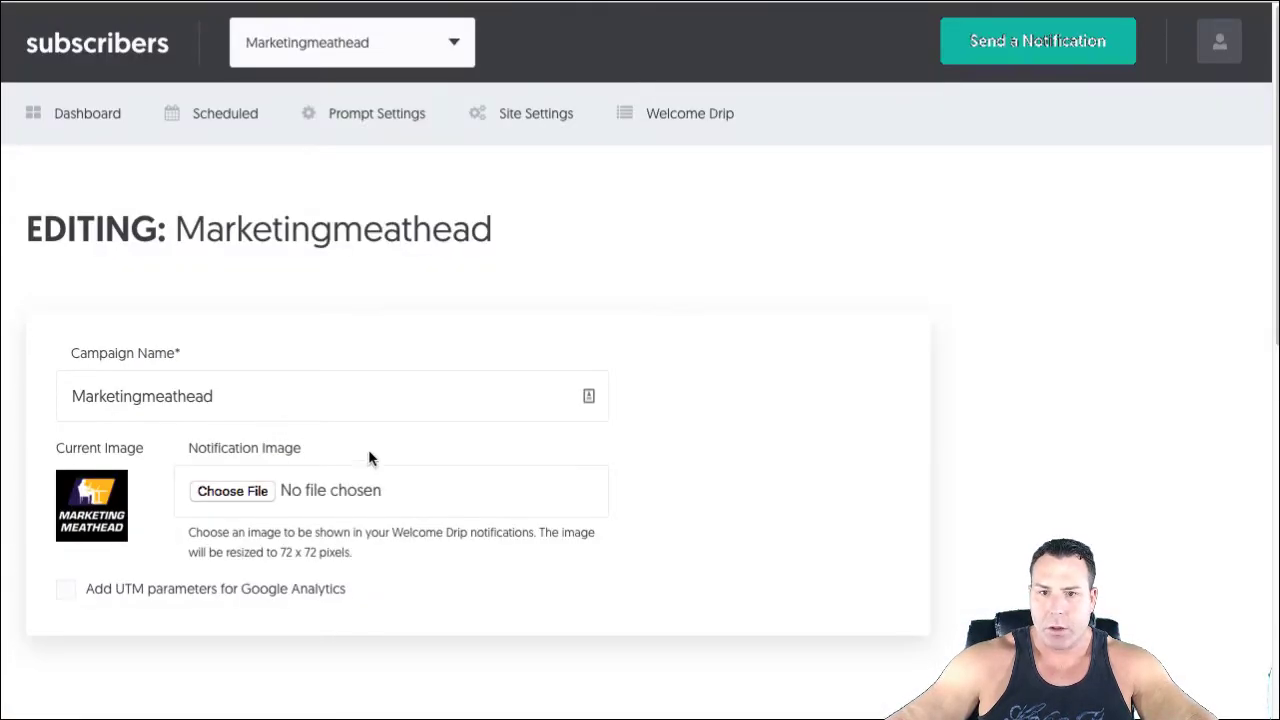
scroll(369, 500, "down", 8)
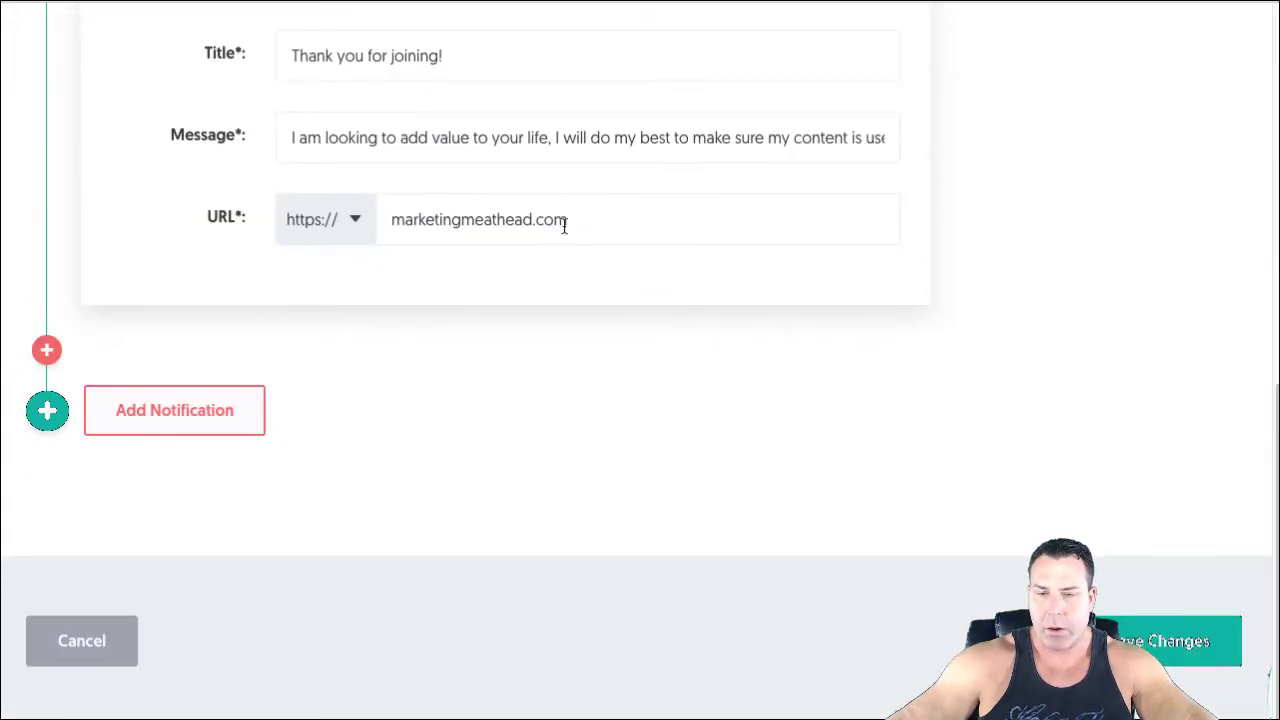
scroll(564, 226, "up", 10)
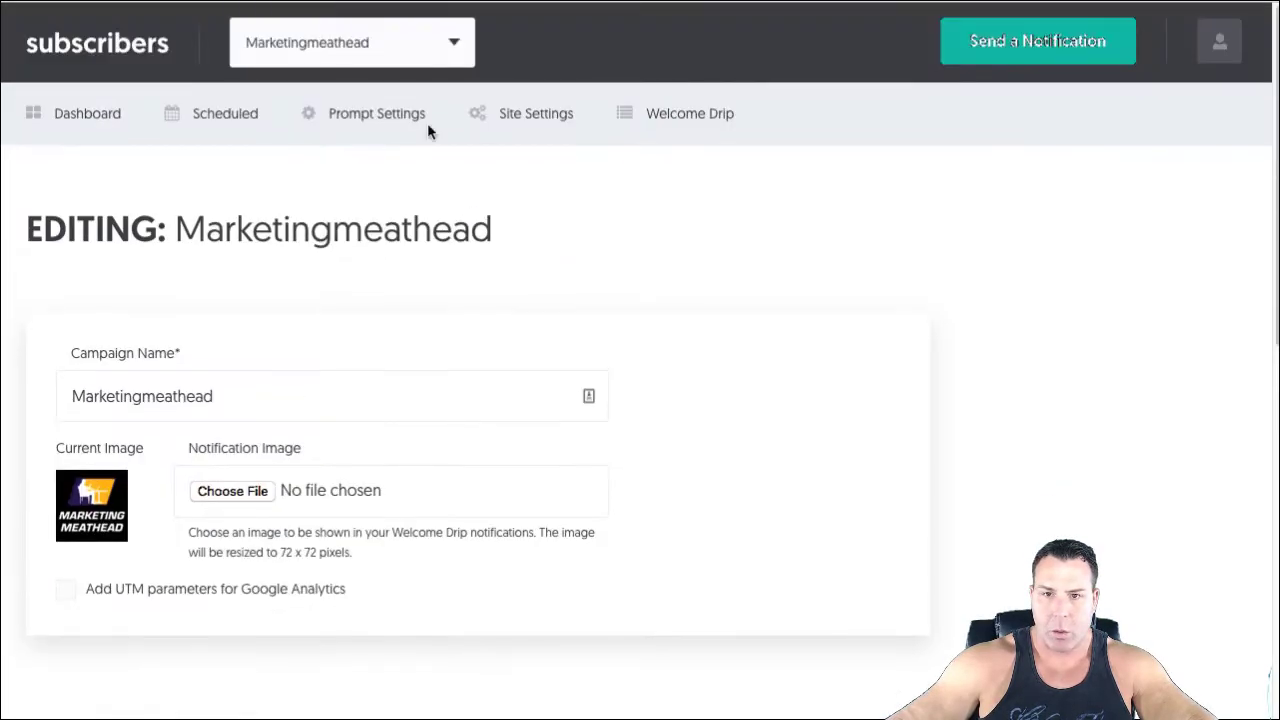
Open the installation instructions and review the available methods for installing the Subscribers code.
left_click(1215, 50)
left_click(1183, 132)
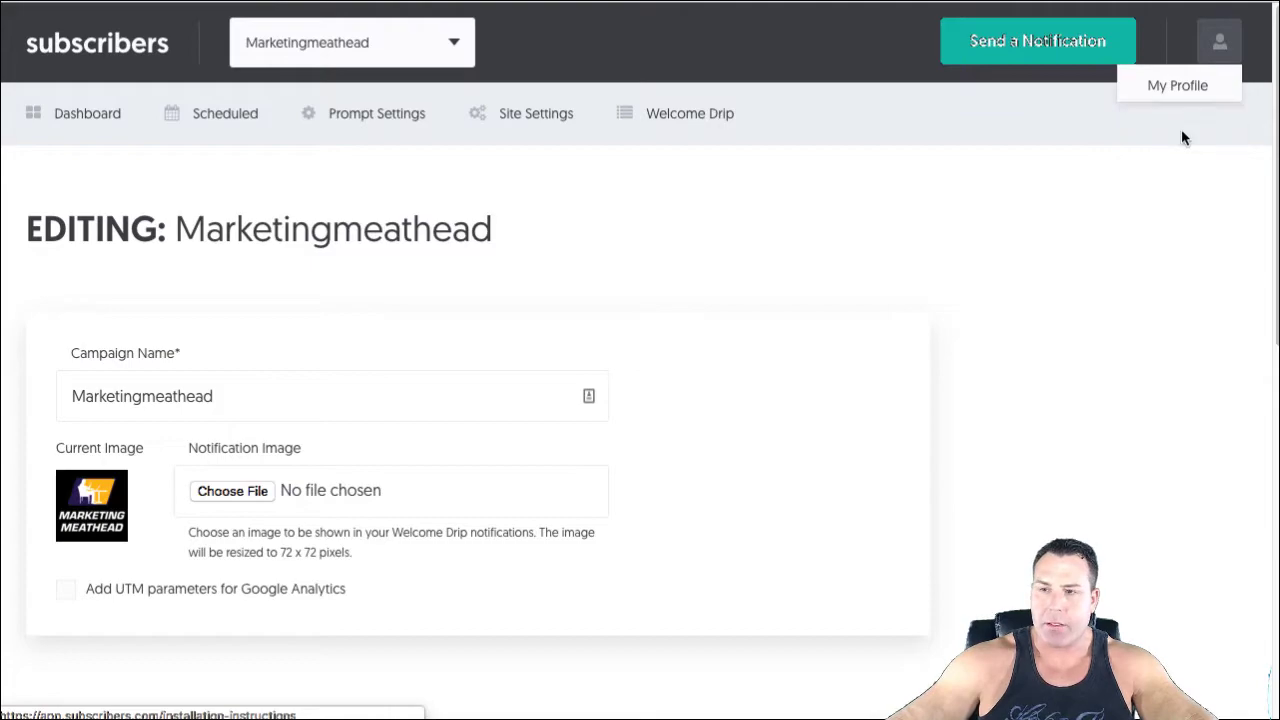
scroll(454, 342, "down", 1)
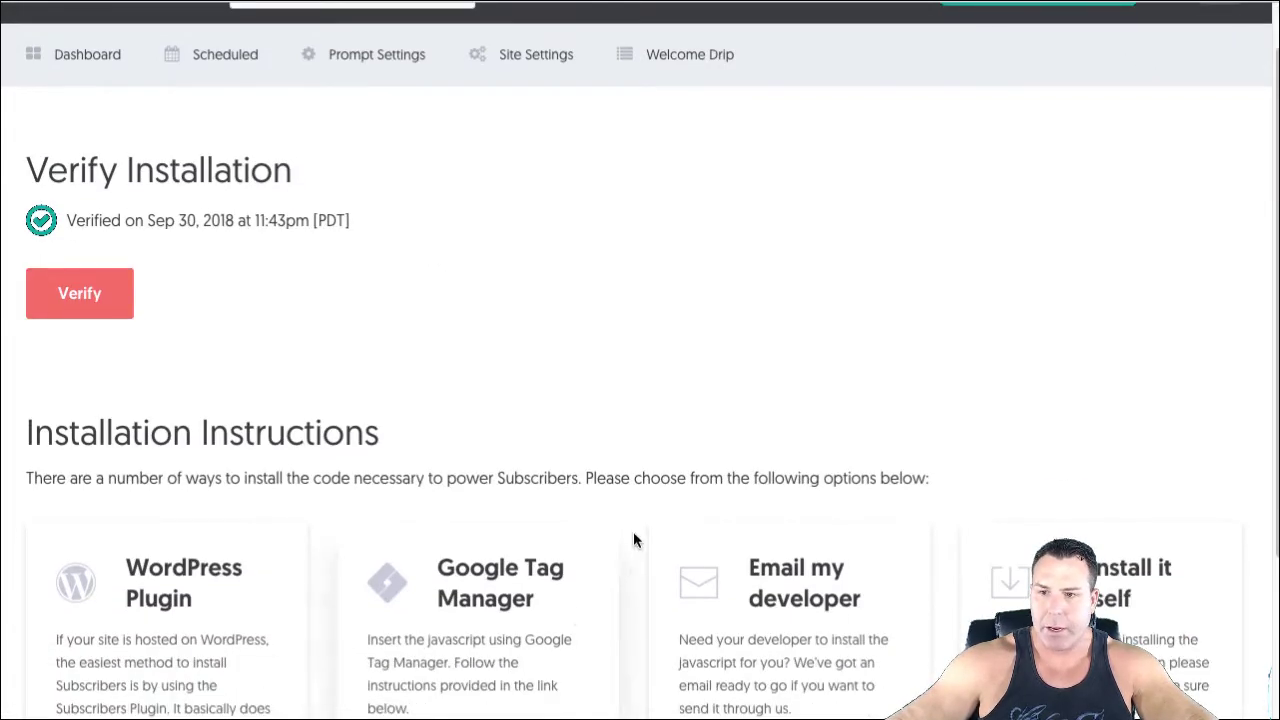
scroll(894, 523, "down", 3)
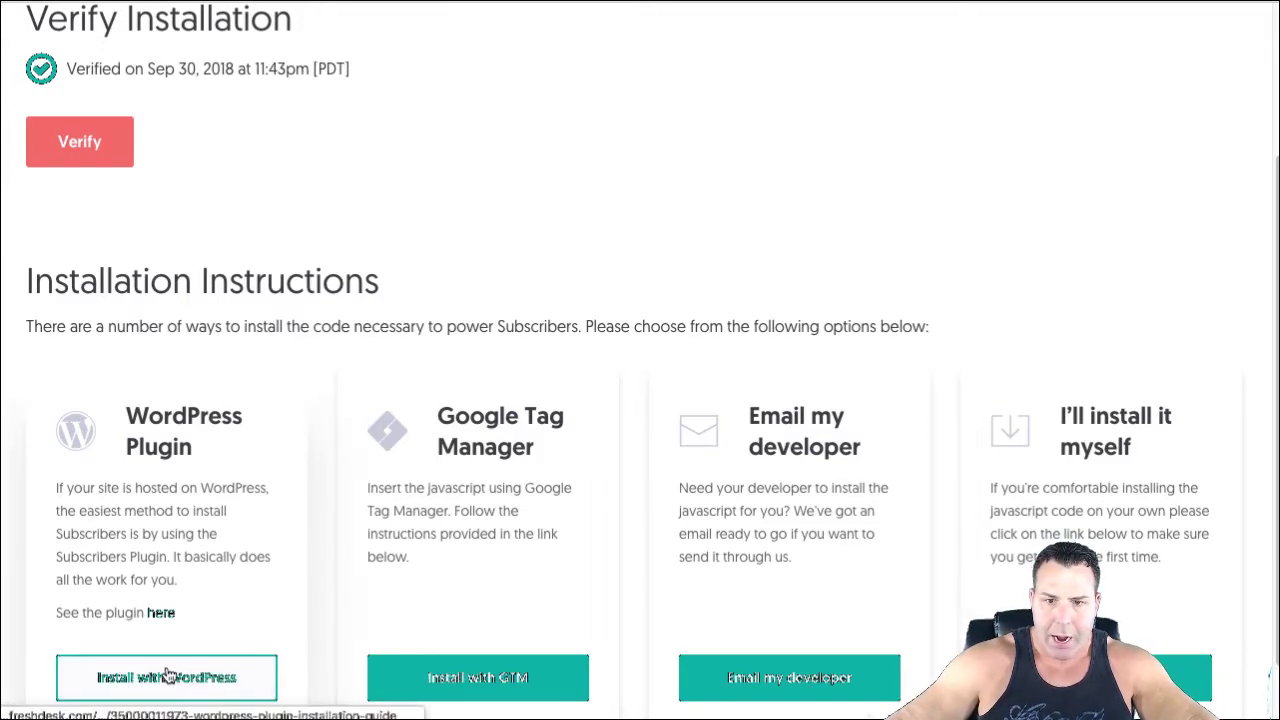
scroll(178, 600, "down", 1)
scroll(178, 590, "down", 1)
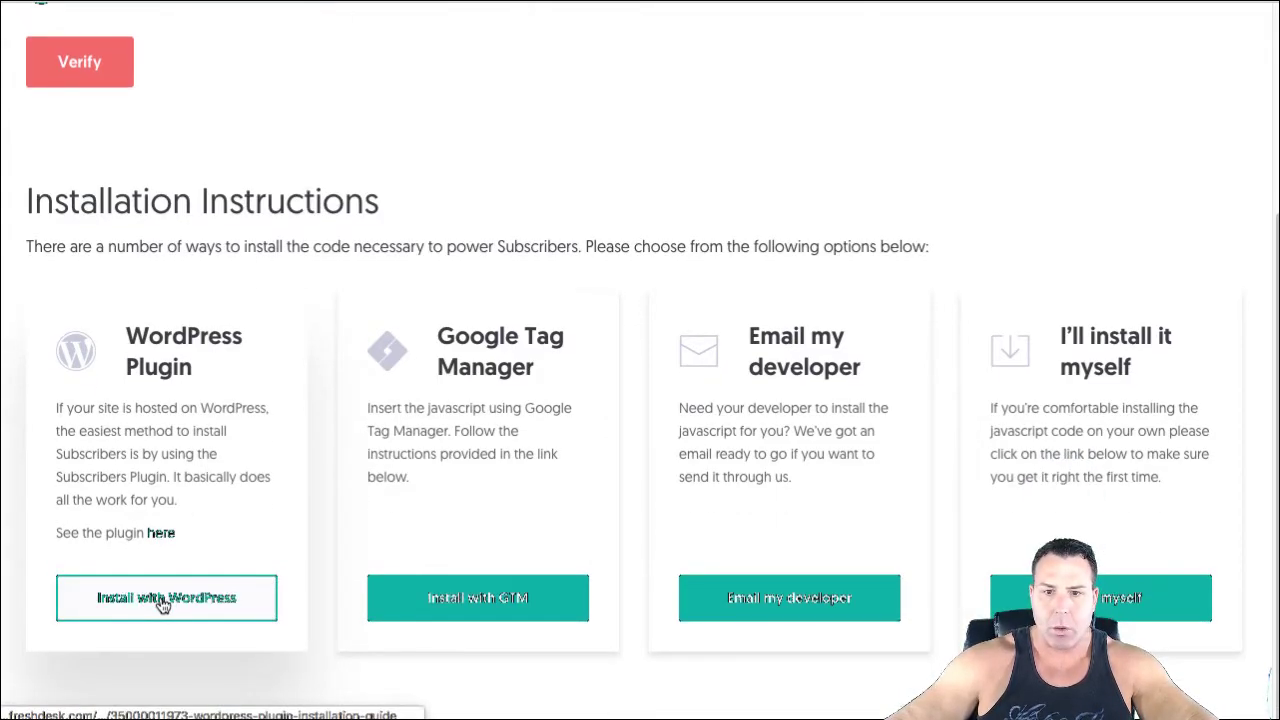
Open the WordPress plugin installation guide and read its first steps on adding a new plugin.
left_click(162, 600)
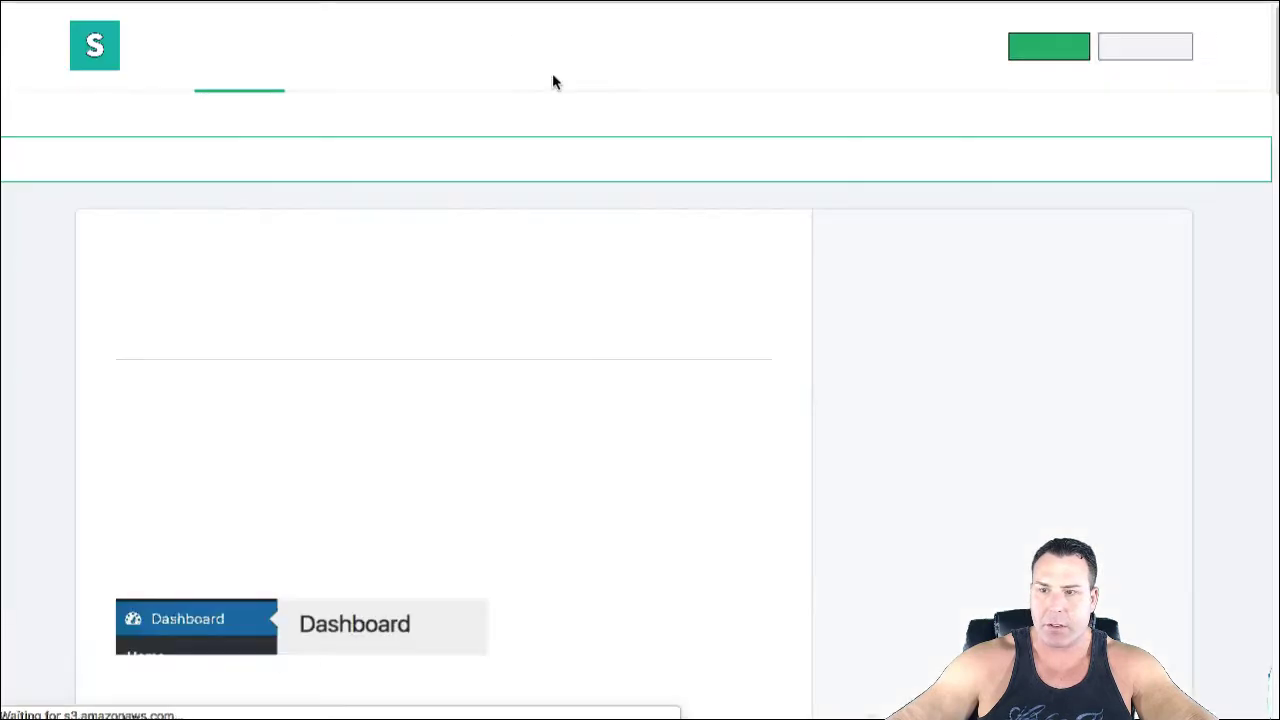
scroll(458, 300, "down", 7)
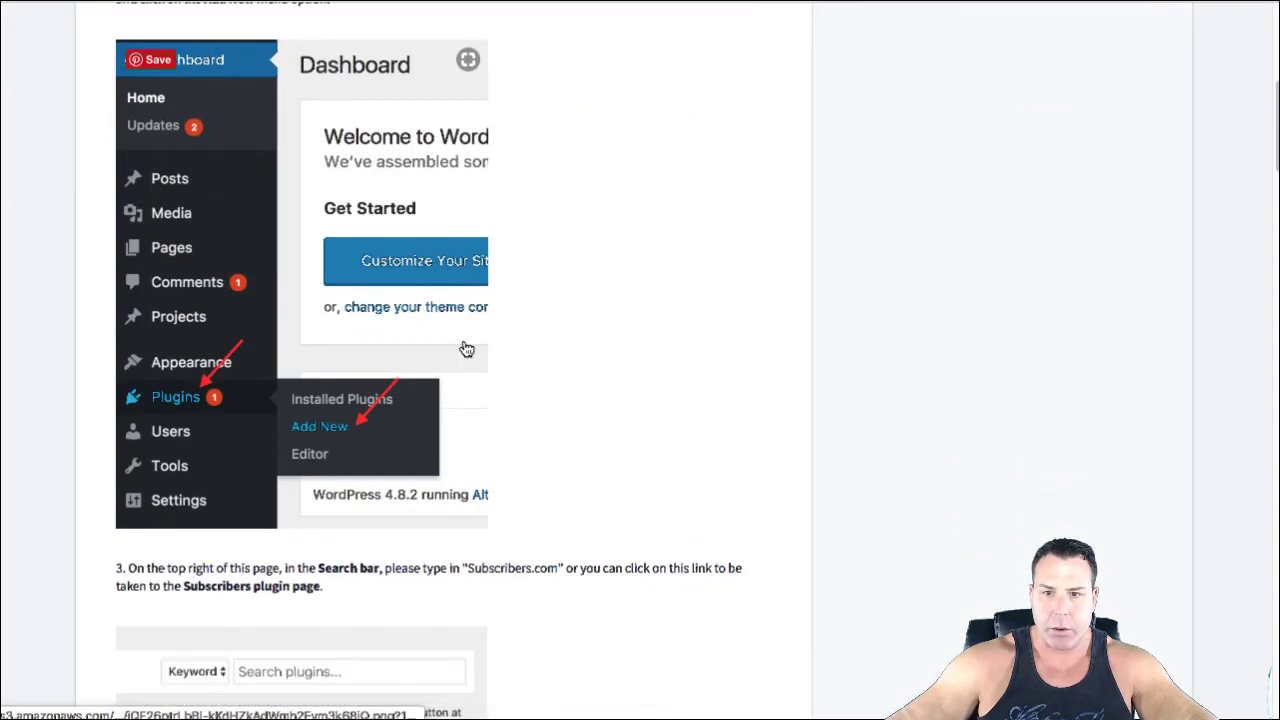
scroll(522, 291, "up", 2)
scroll(500, 320, "down", 3)
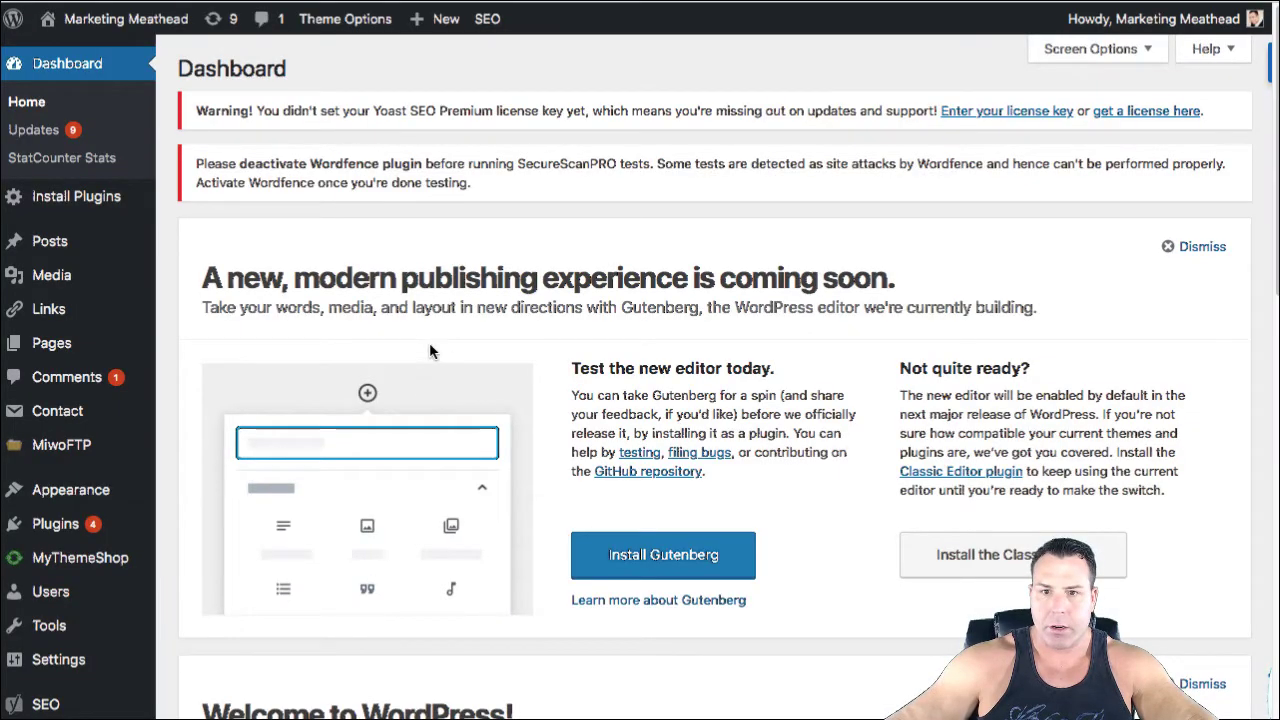
Switch to the Marketing Meathead WordPress admin and open the page for adding new plugins.
scroll(400, 335, "down", 7)
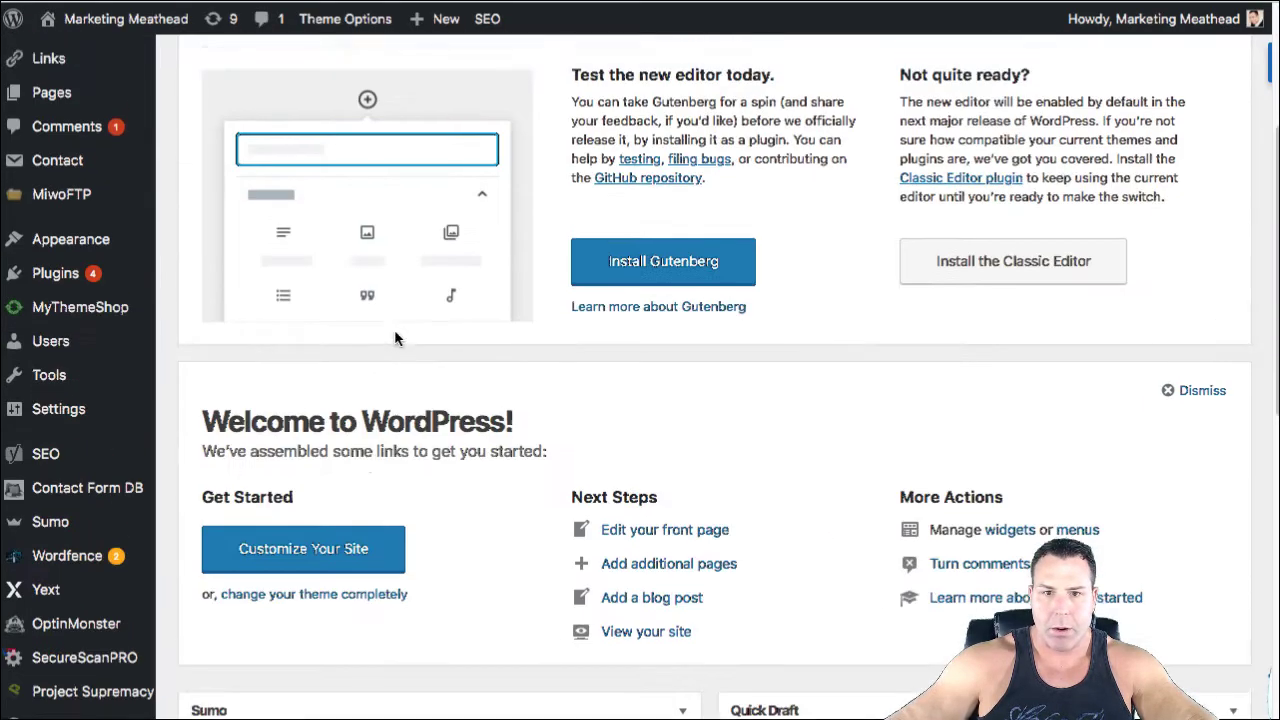
scroll(390, 333, "down", 4)
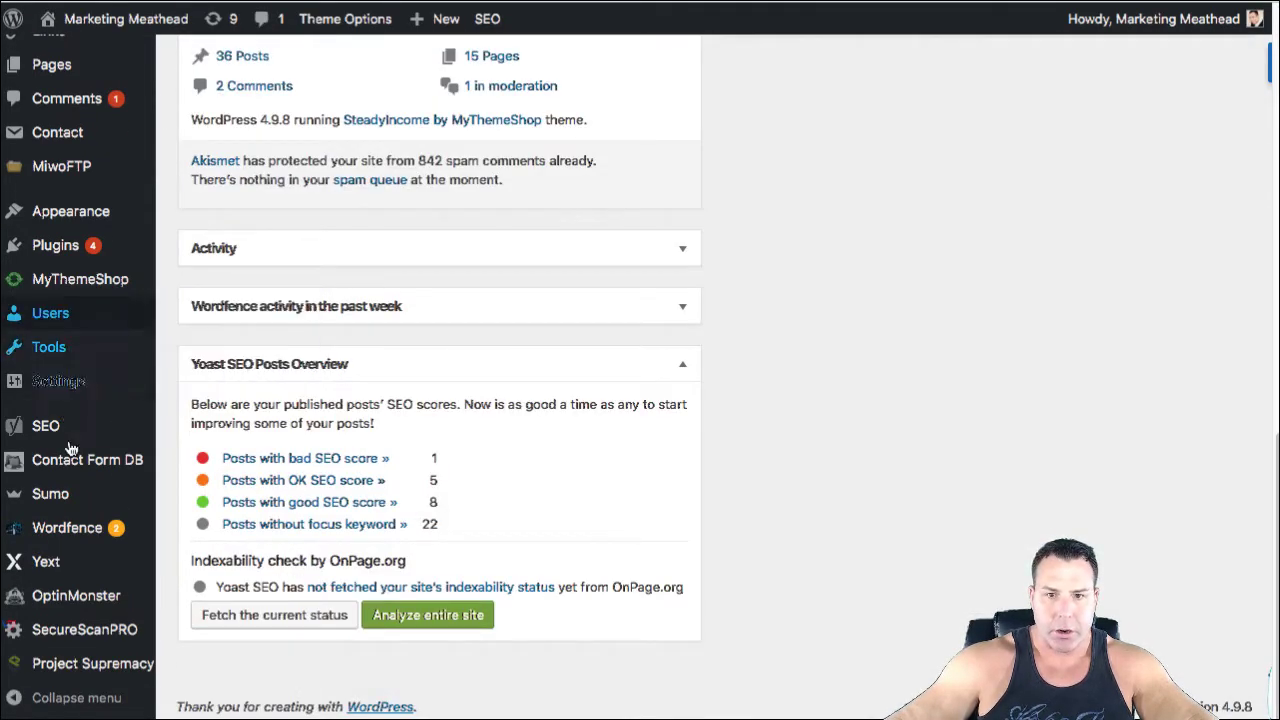
mouse_move(55, 248)
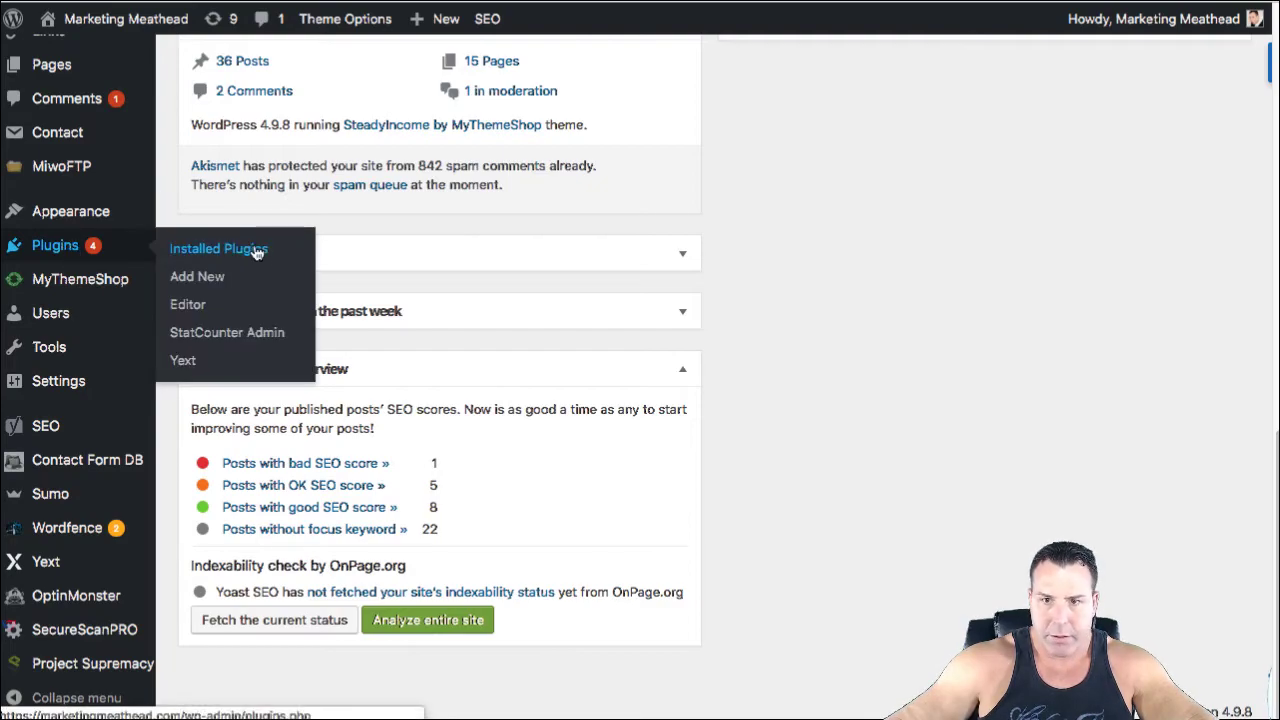
left_click(262, 278)
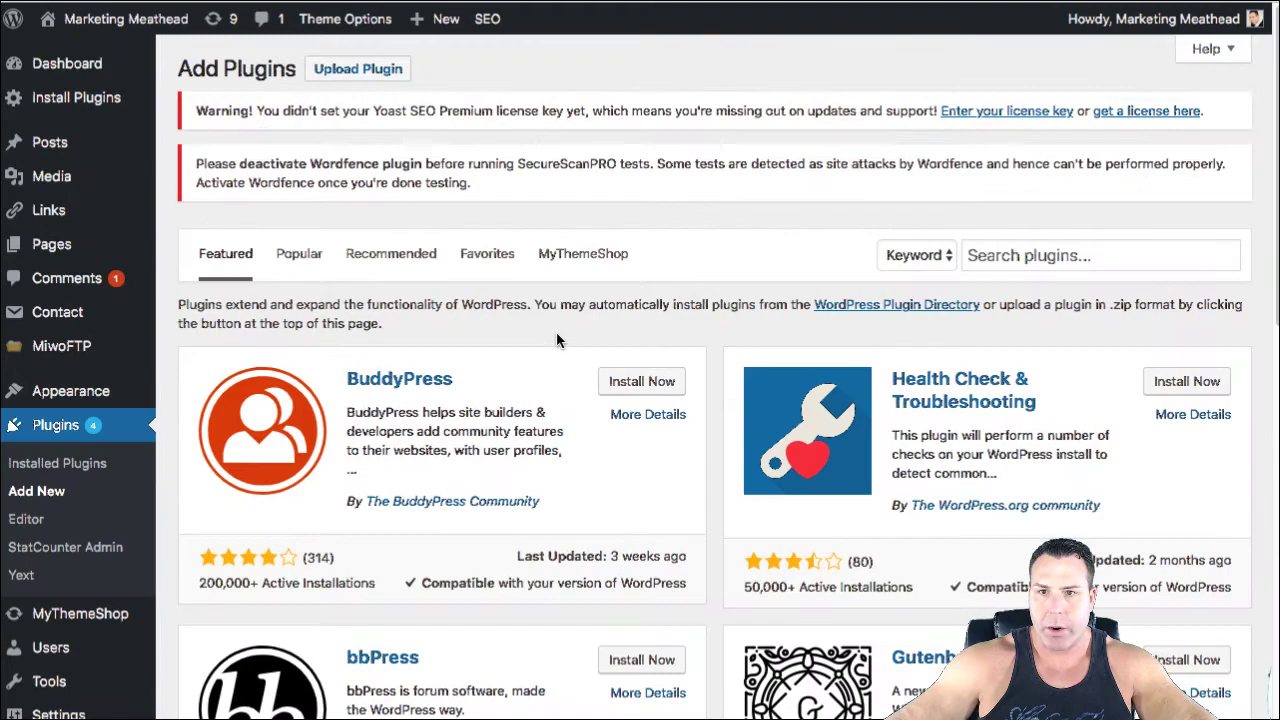
Search the plugin directory for "subscribers" and locate the Subscribers – Free Web Push Notifications plugin.
left_click(1019, 253)
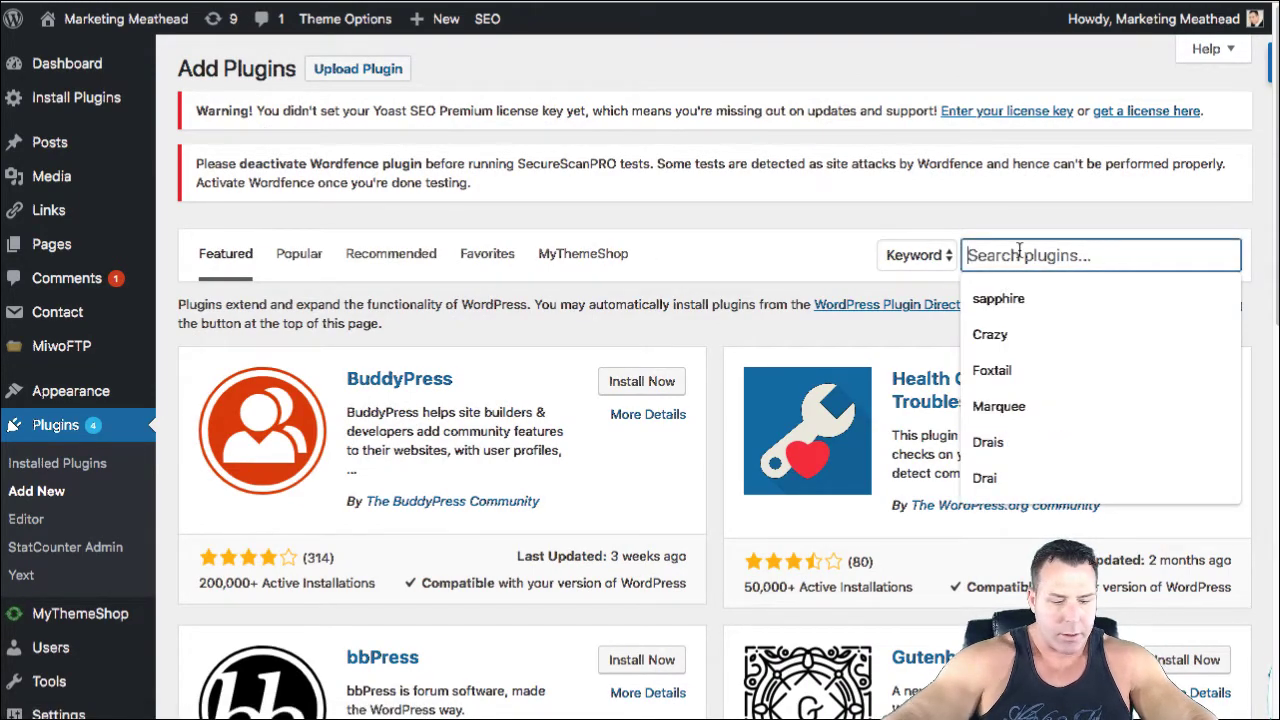
type("sub")
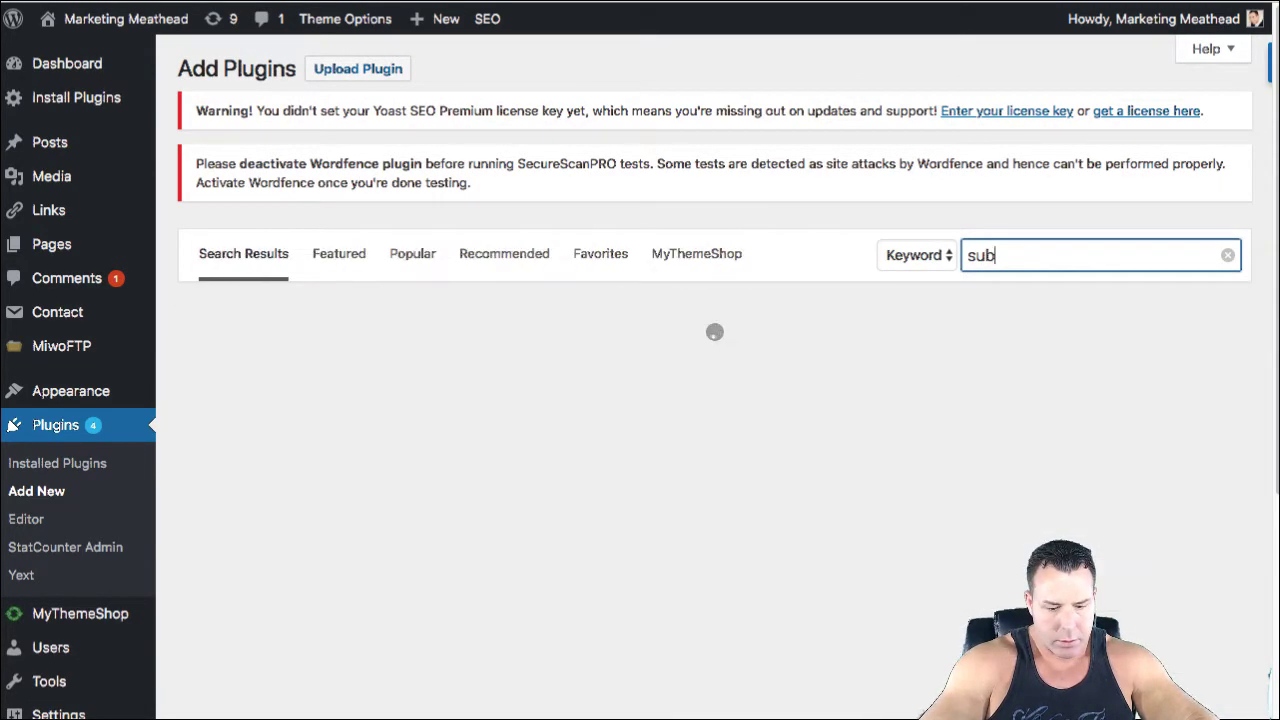
type("scribers")
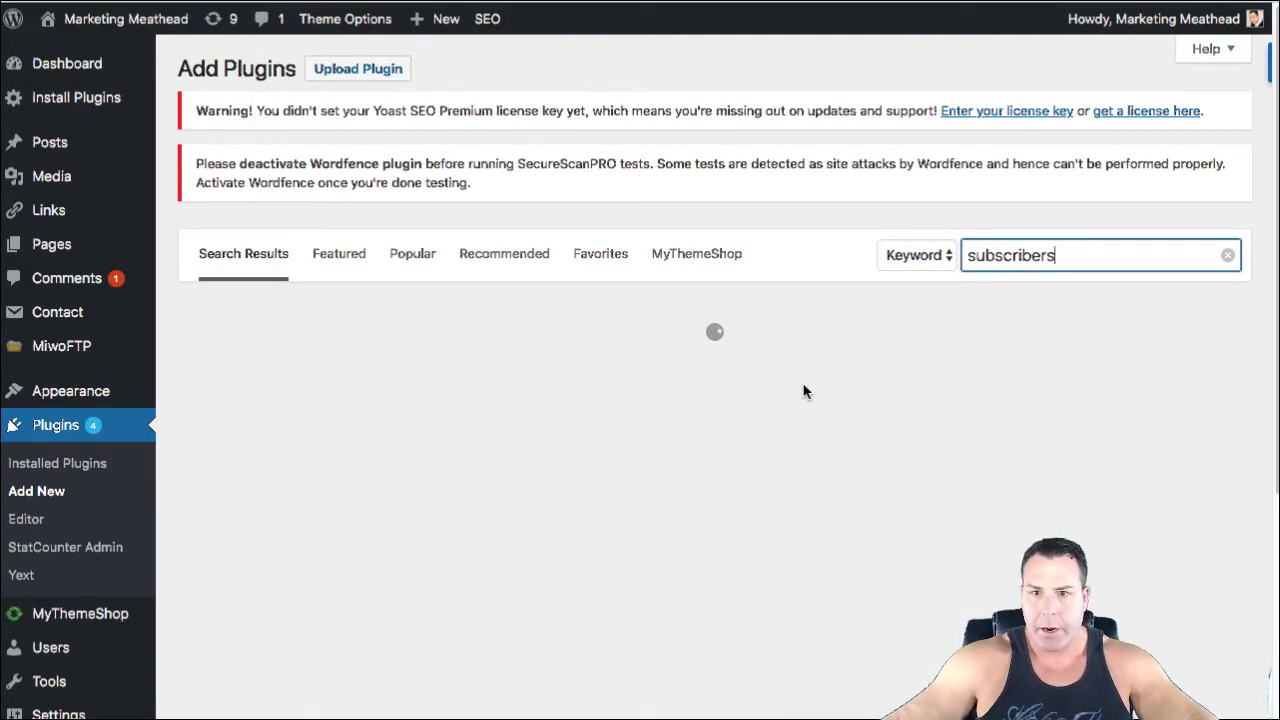
scroll(543, 454, "down", 9)
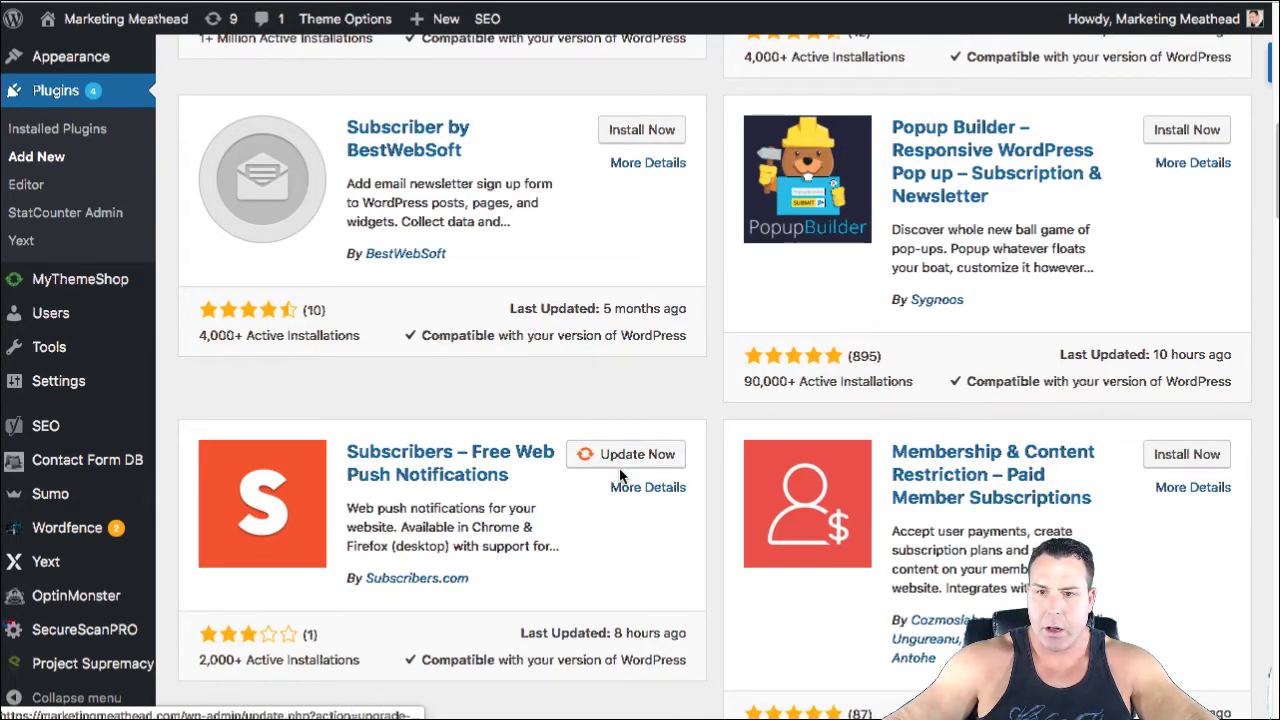
scroll(628, 462, "up", 1)
scroll(628, 455, "up", 10)
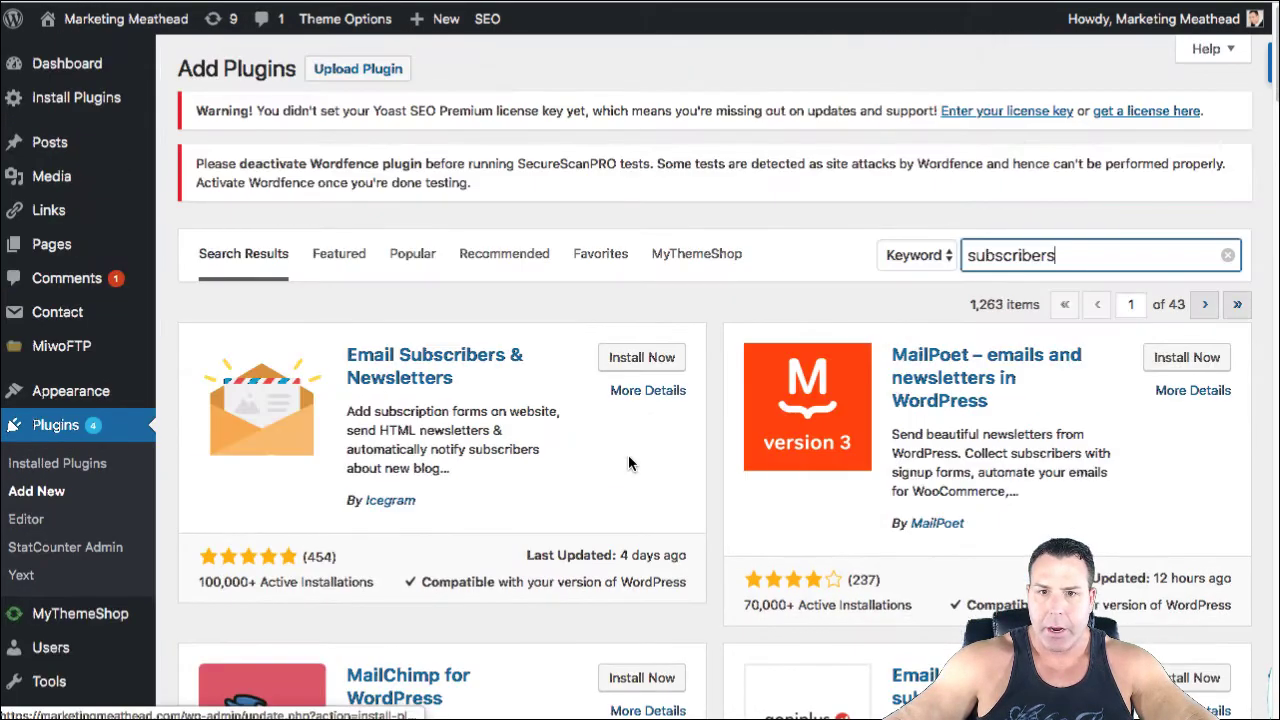
scroll(627, 455, "down", 3)
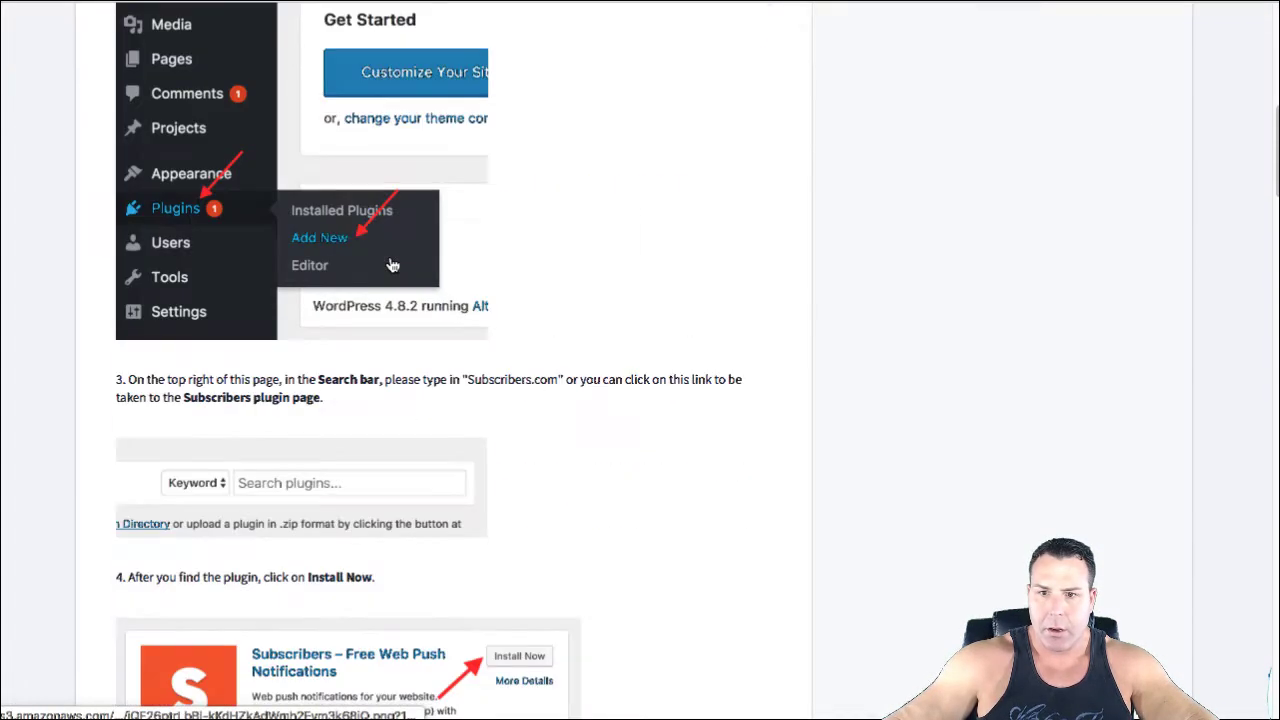
Read the guide's plugin installation and activation steps, and open the Subscribers site settings that contain the Site ID.
scroll(393, 265, "down", 3)
scroll(400, 300, "down", 4)
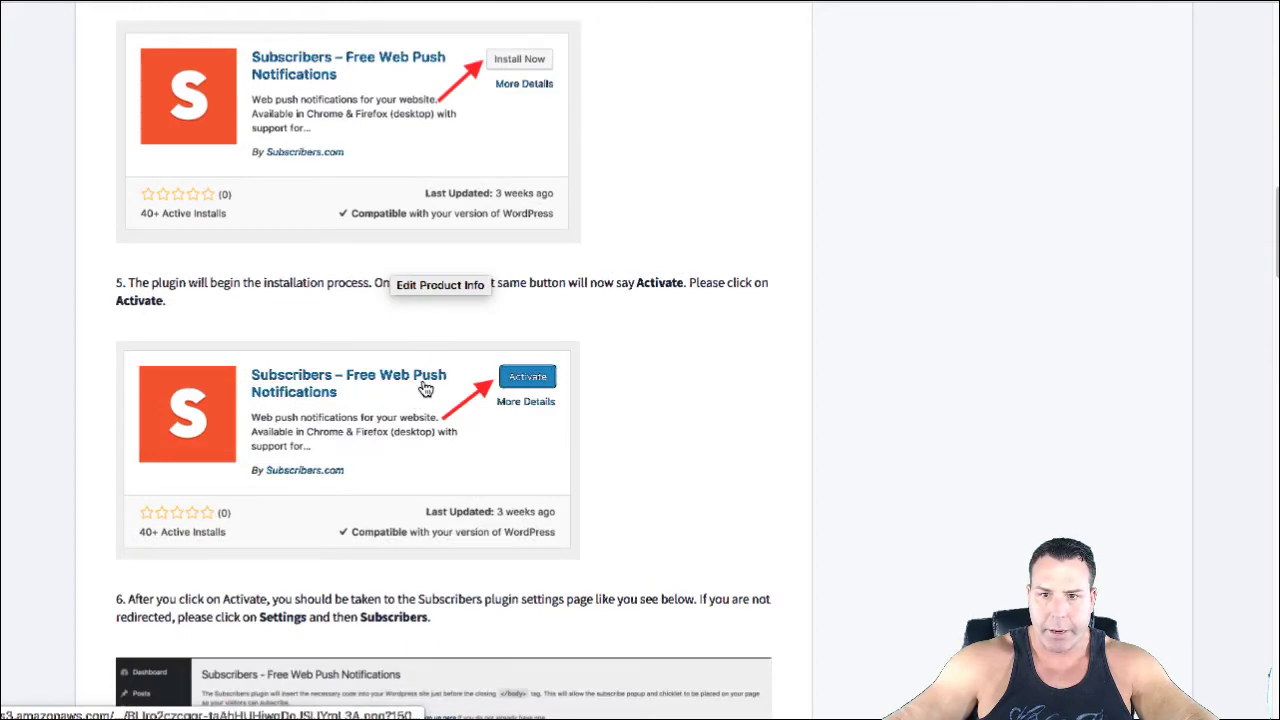
scroll(514, 397, "down", 3)
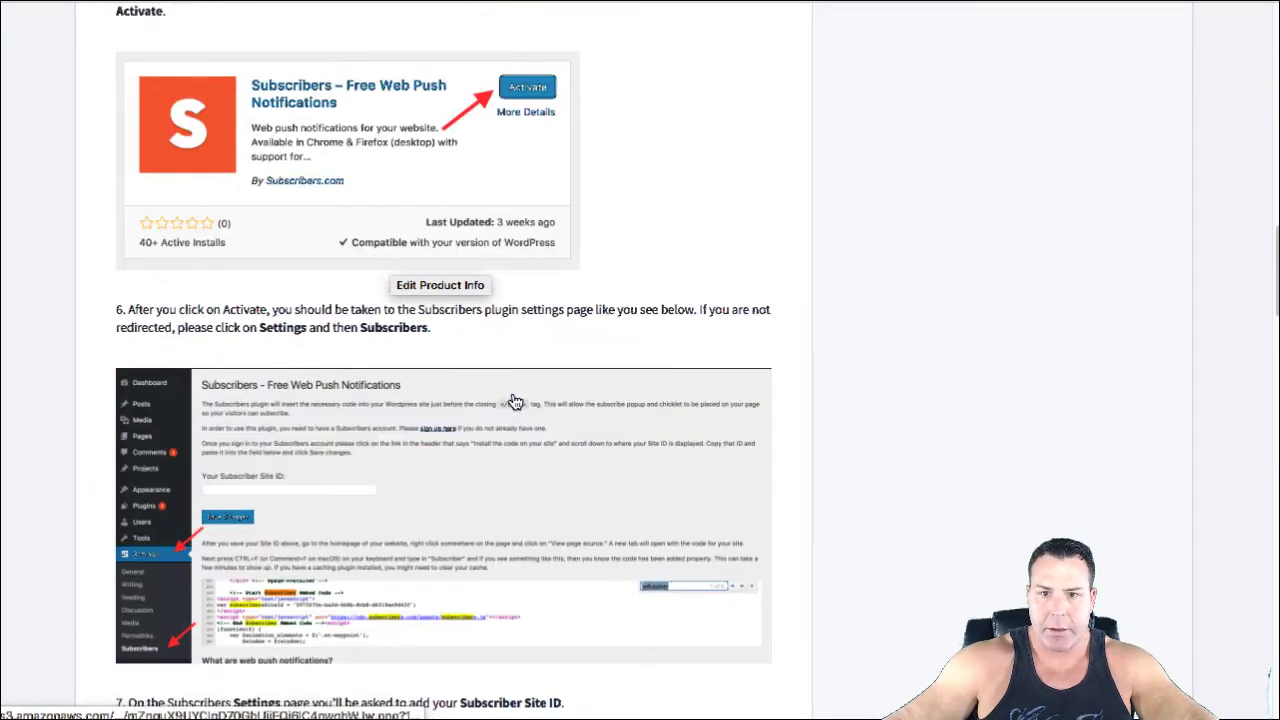
scroll(210, 512, "down", 1)
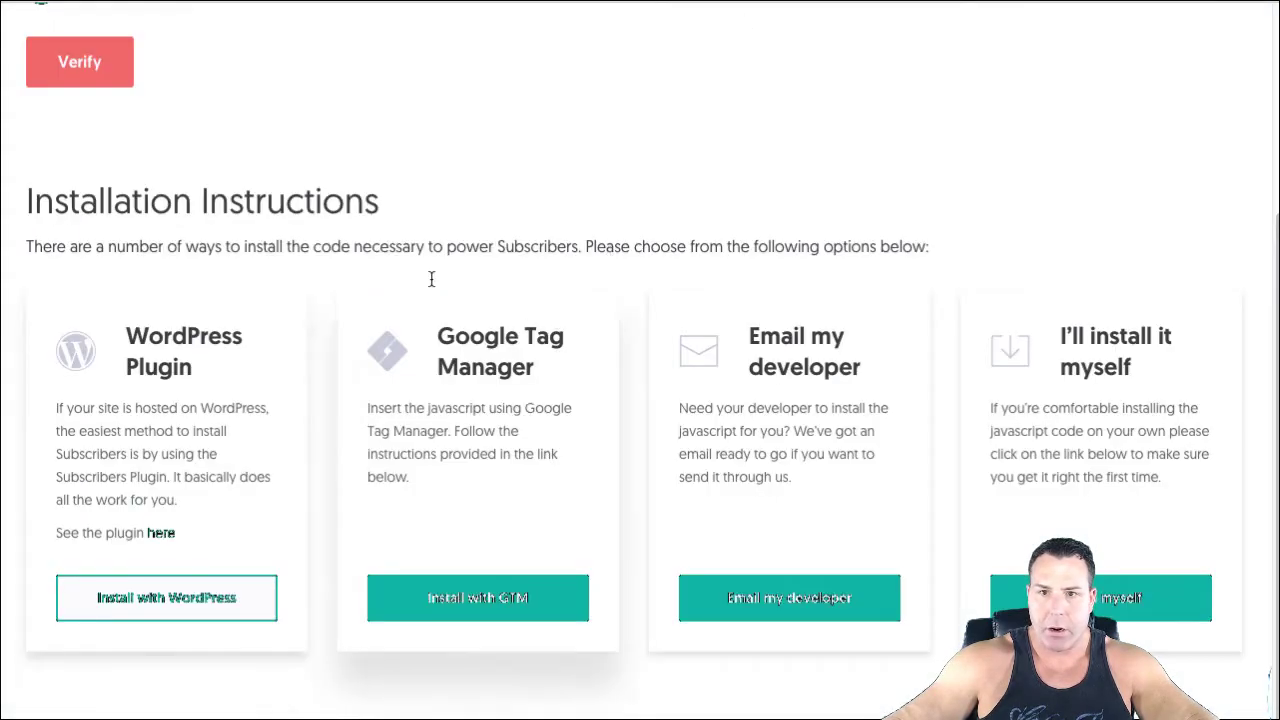
scroll(400, 230, "up", 3)
left_click(505, 116)
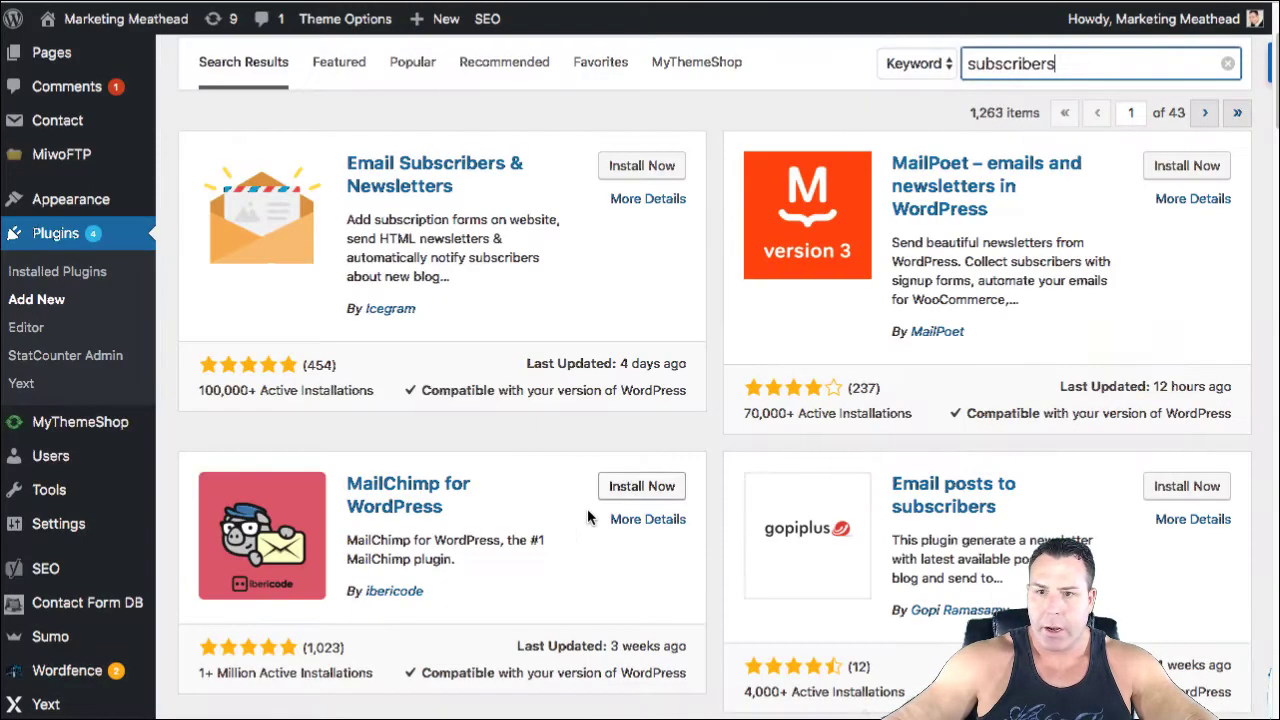
Read the guide's remaining steps on copying the Site ID, saving it in the plugin settings and verifying the installation.
scroll(512, 486, "down", 6)
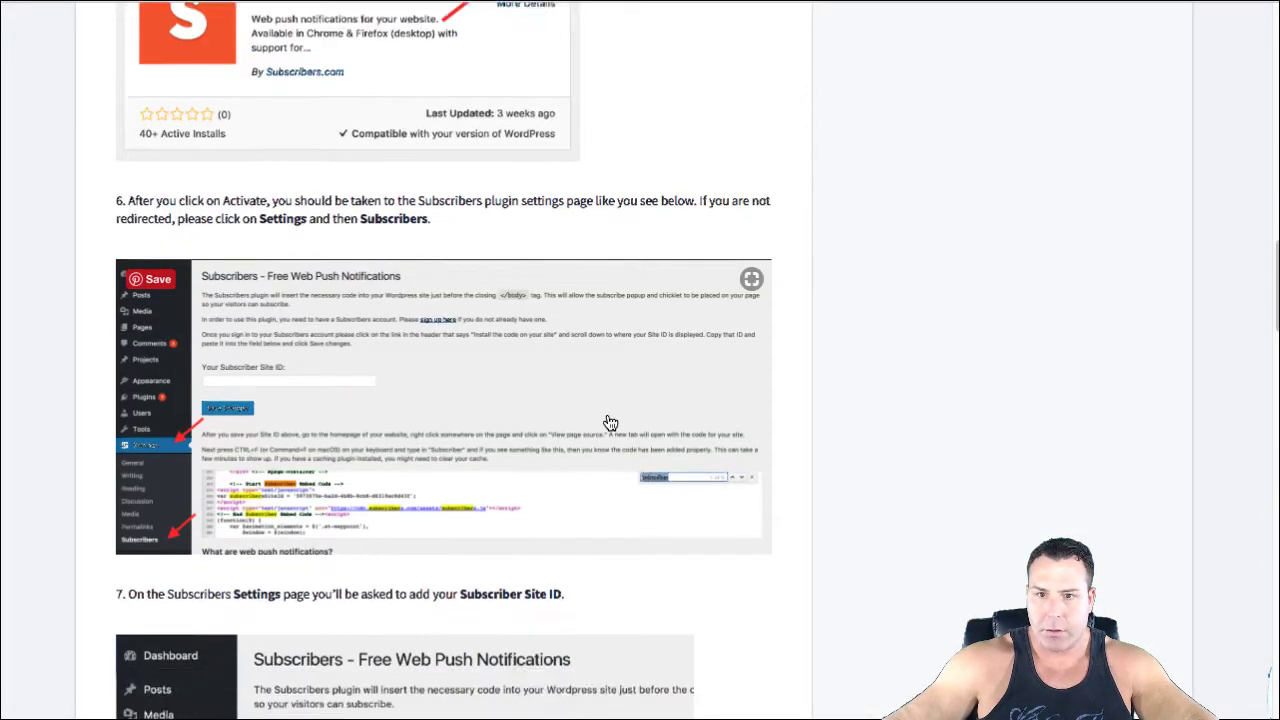
scroll(605, 421, "down", 5)
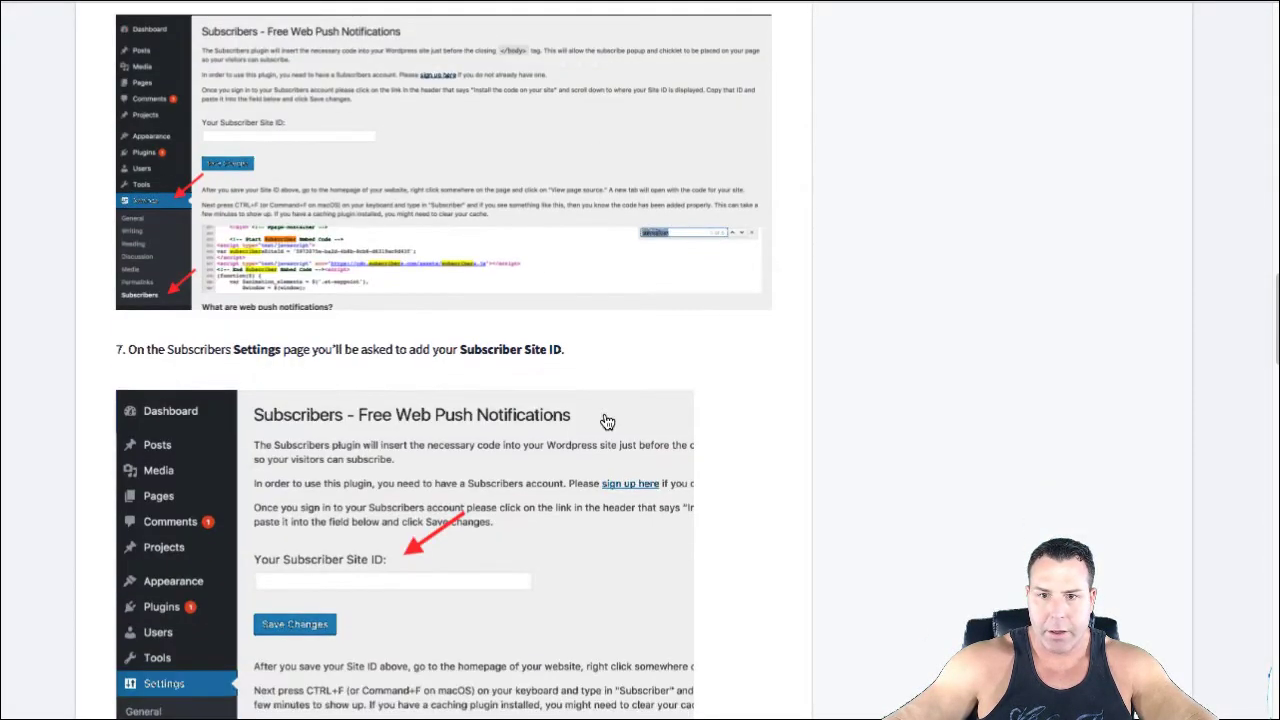
scroll(605, 421, "down", 10)
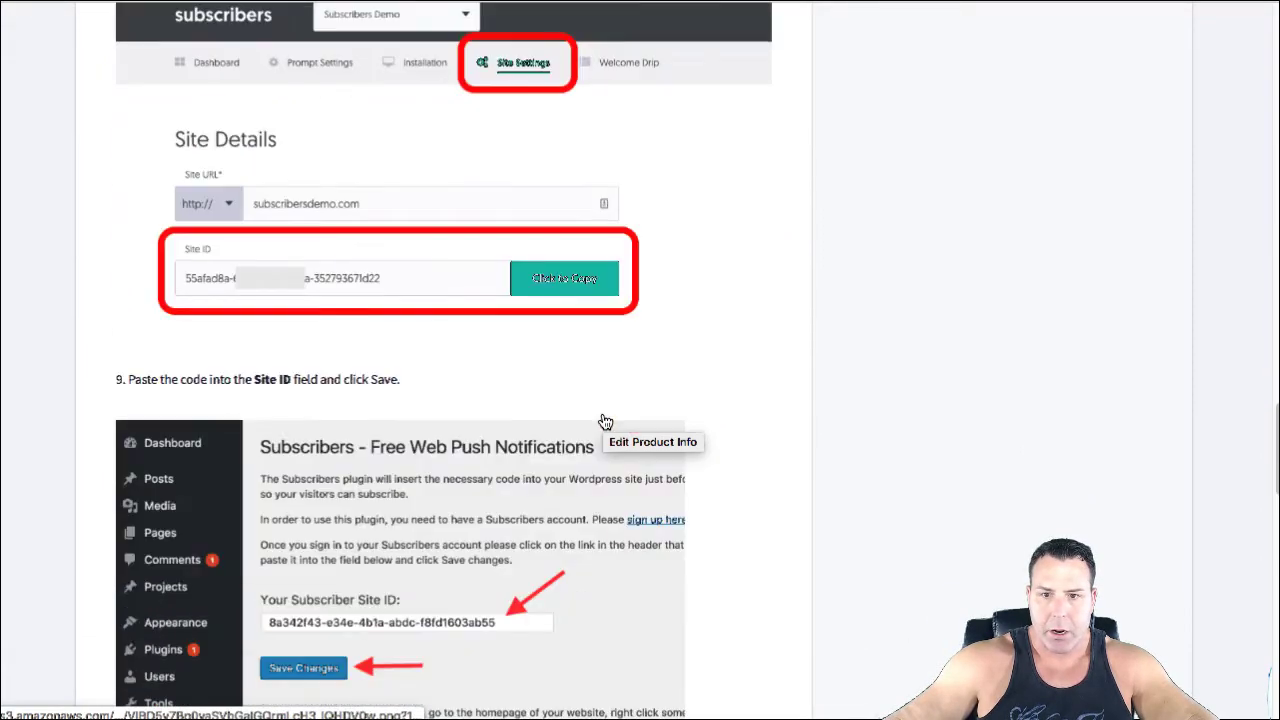
scroll(605, 421, "down", 5)
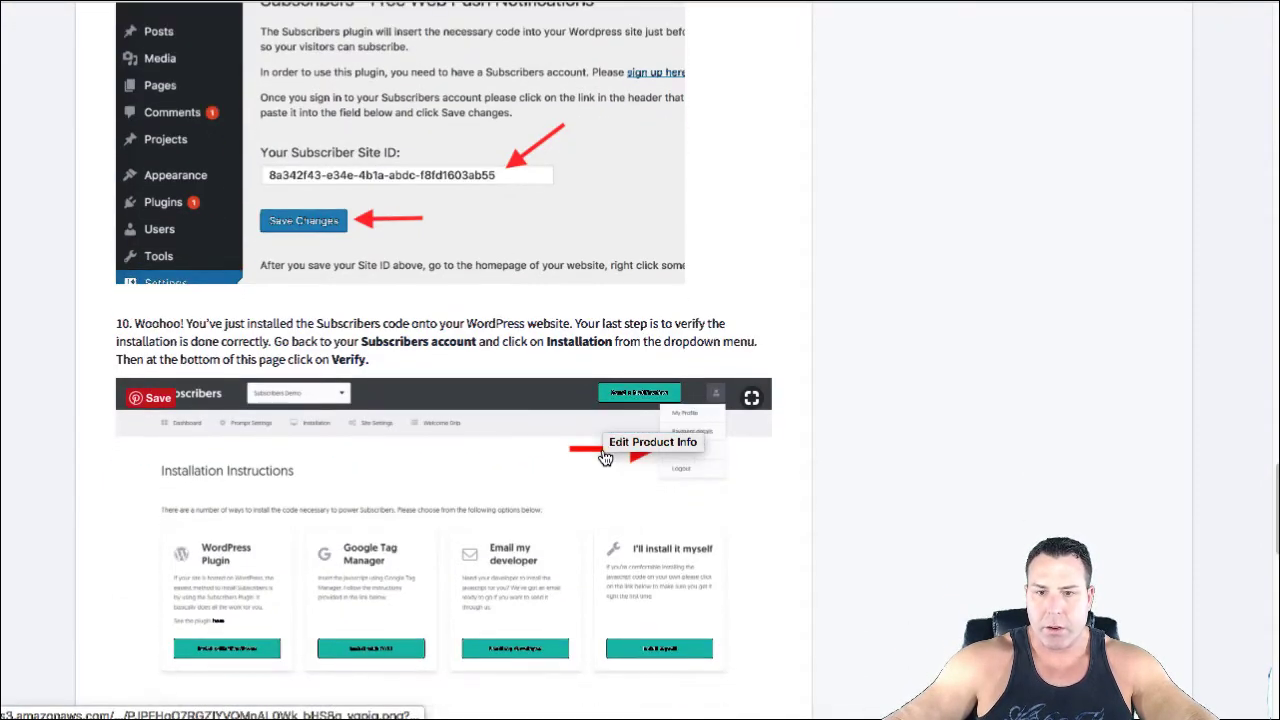
scroll(589, 460, "up", 5)
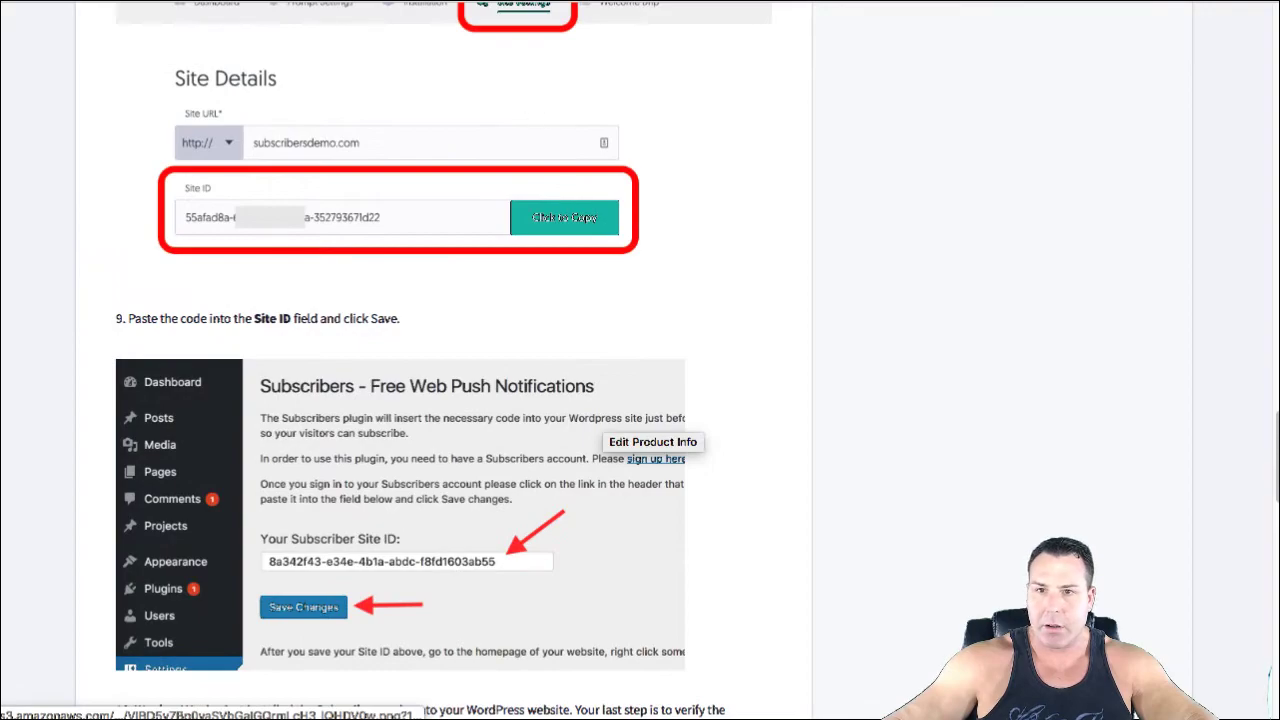
scroll(508, 337, "up", 20)
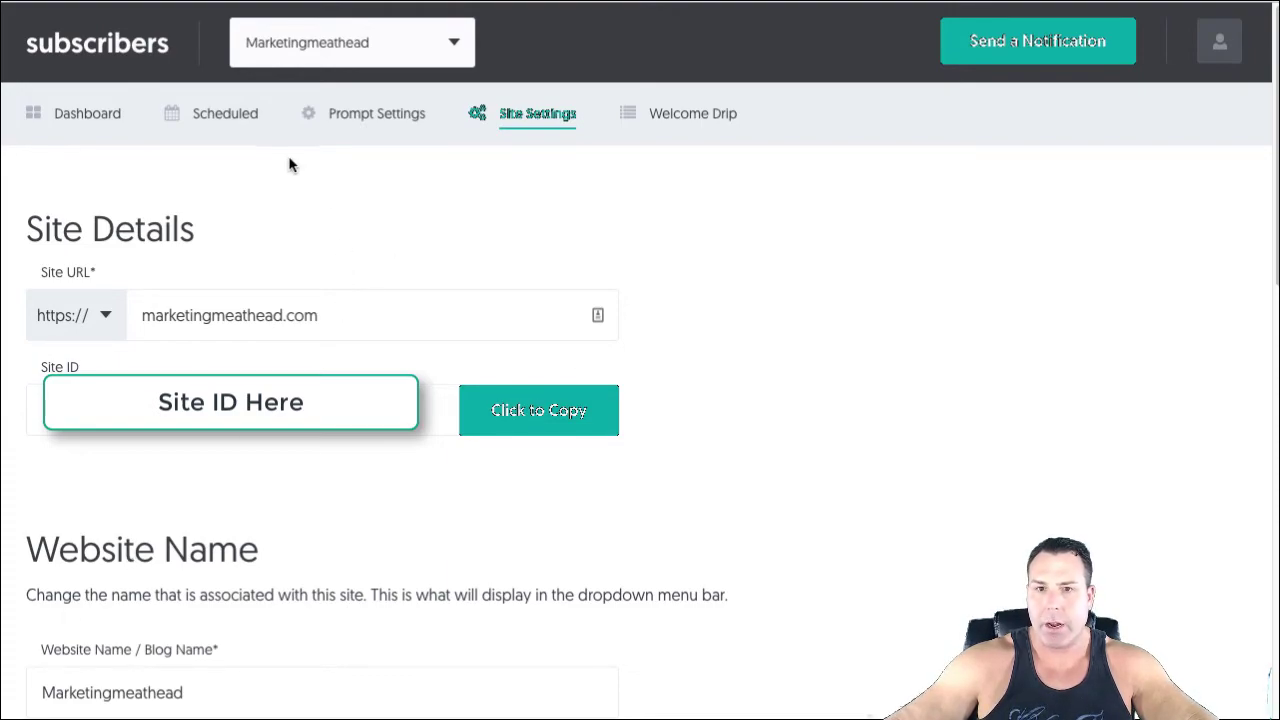
Open the Subscribers dashboard and review the subscriber totals, daily chart and Notifications Performance table.
left_click(66, 113)
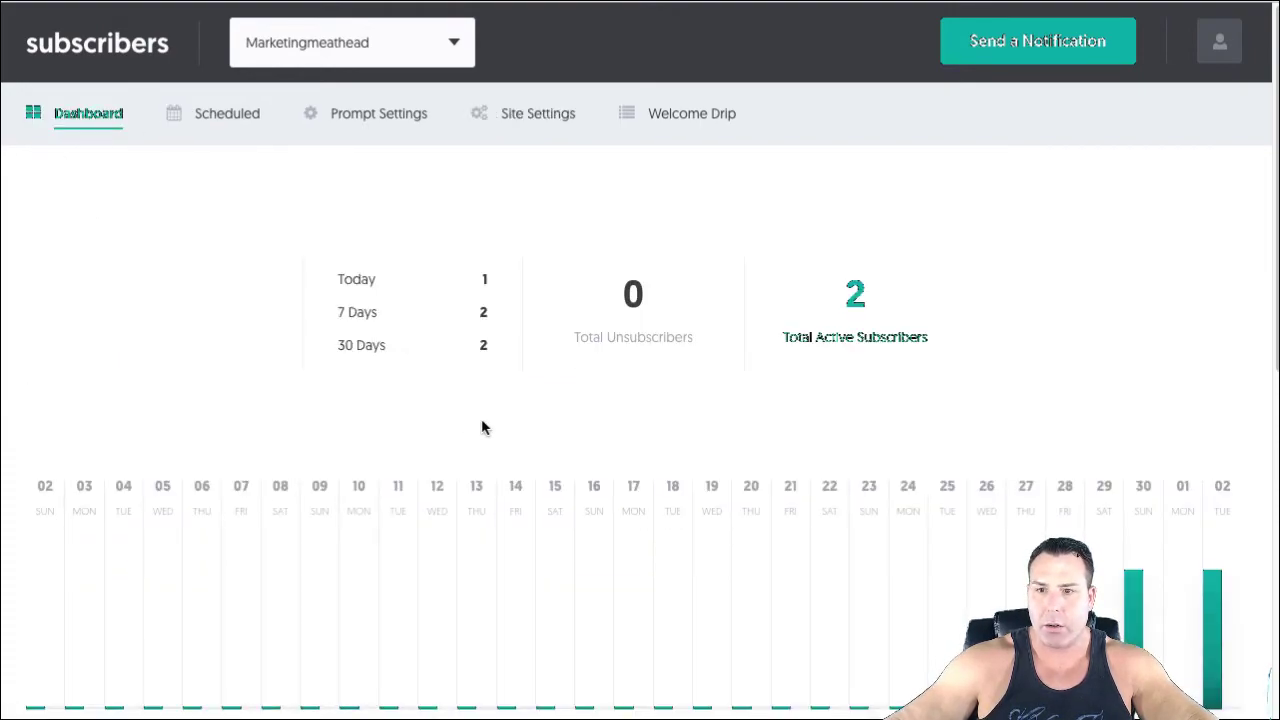
scroll(529, 426, "down", 1)
scroll(584, 418, "down", 1)
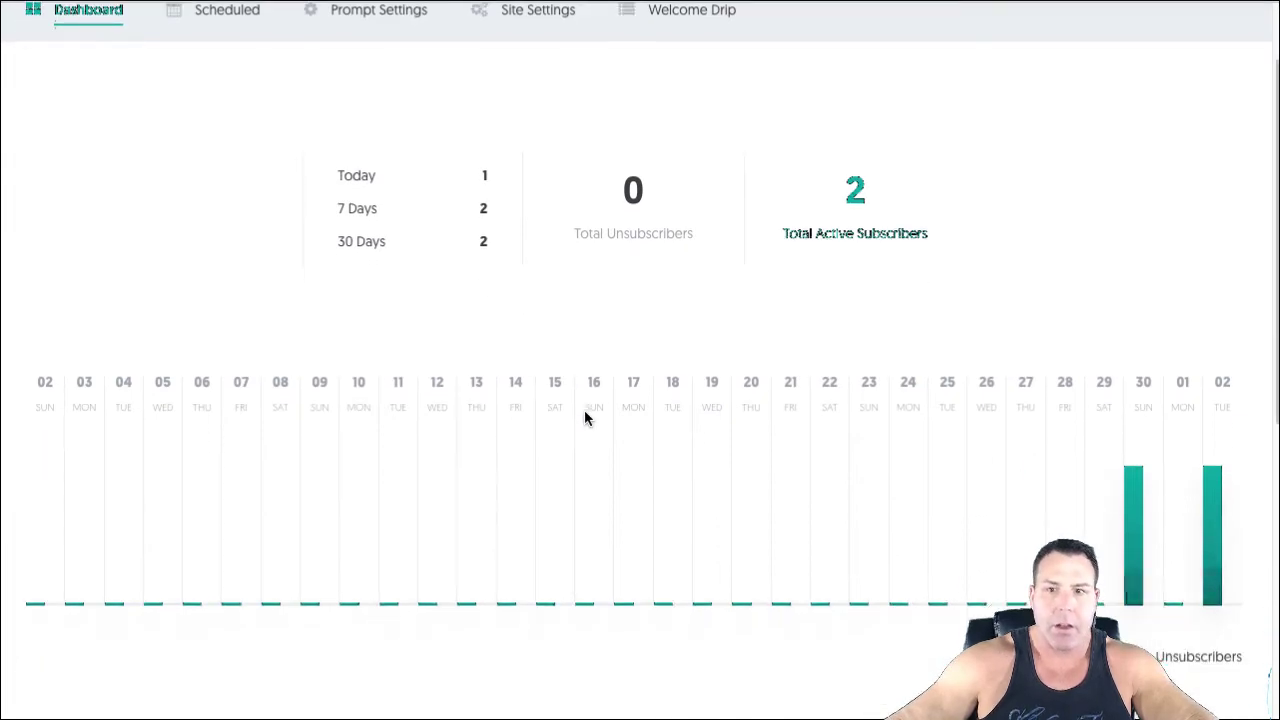
scroll(586, 418, "down", 3)
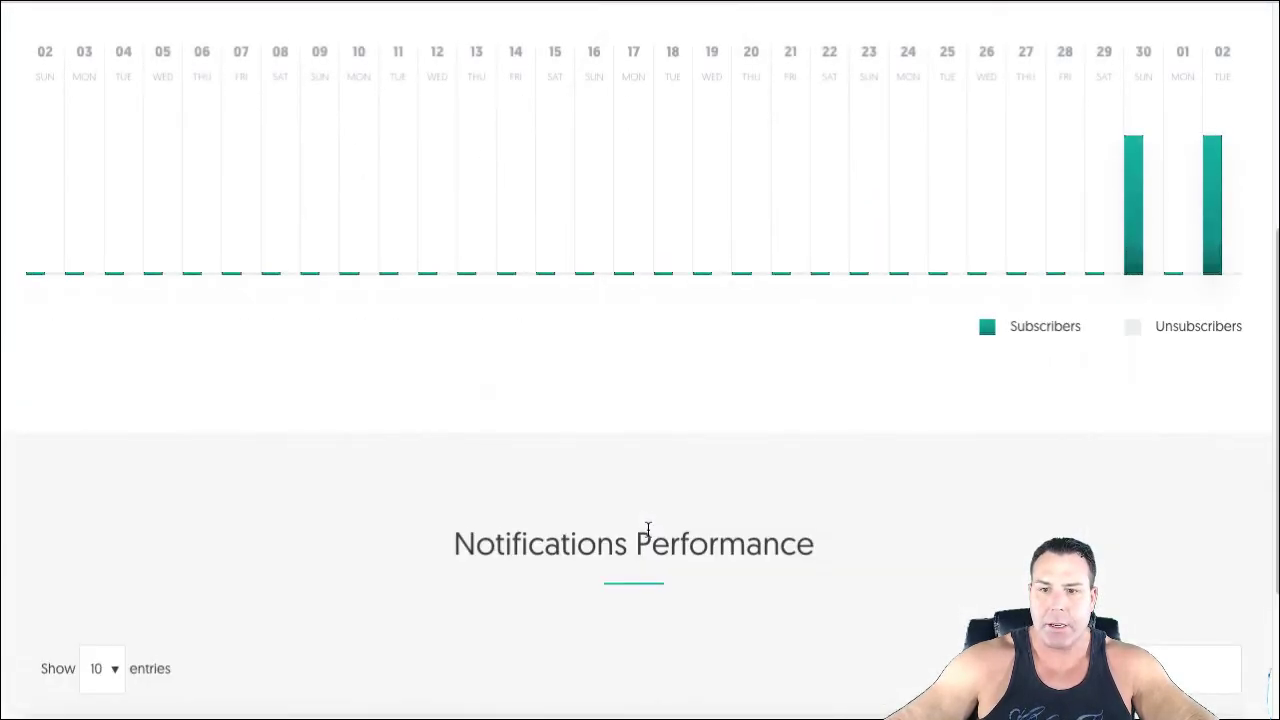
scroll(648, 528, "down", 2)
scroll(705, 552, "up", 1)
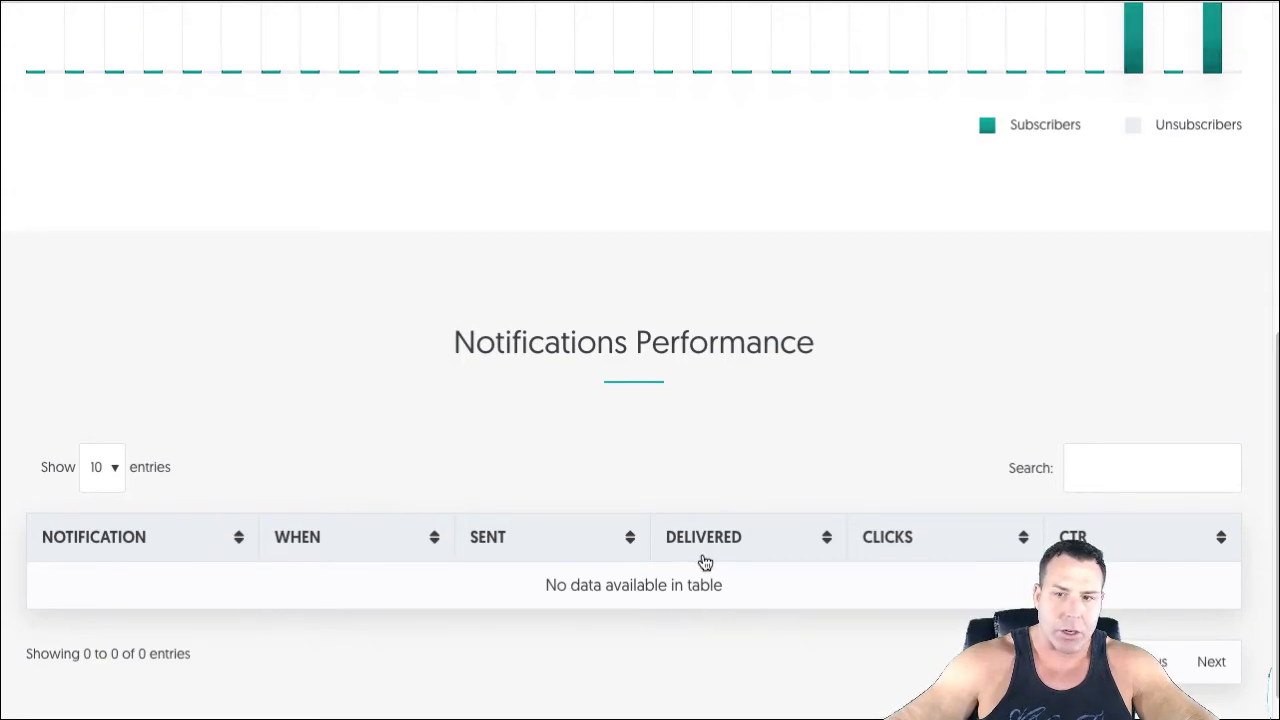
scroll(703, 561, "up", 6)
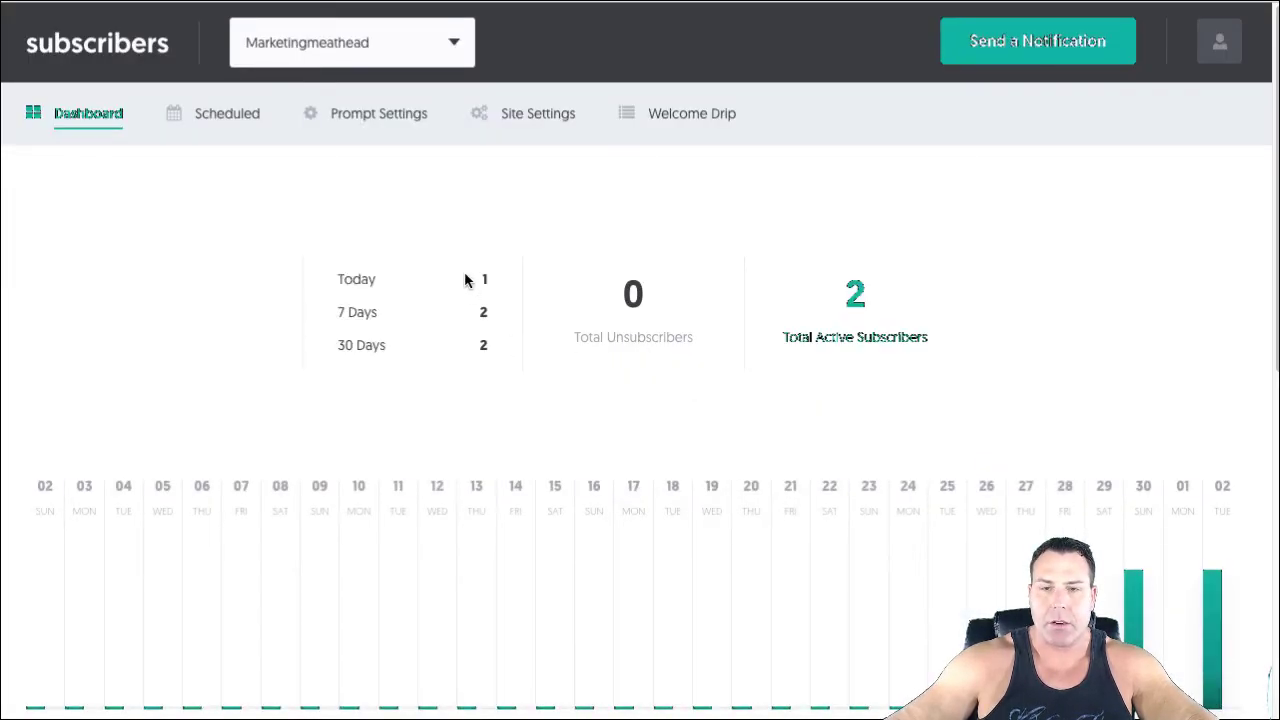